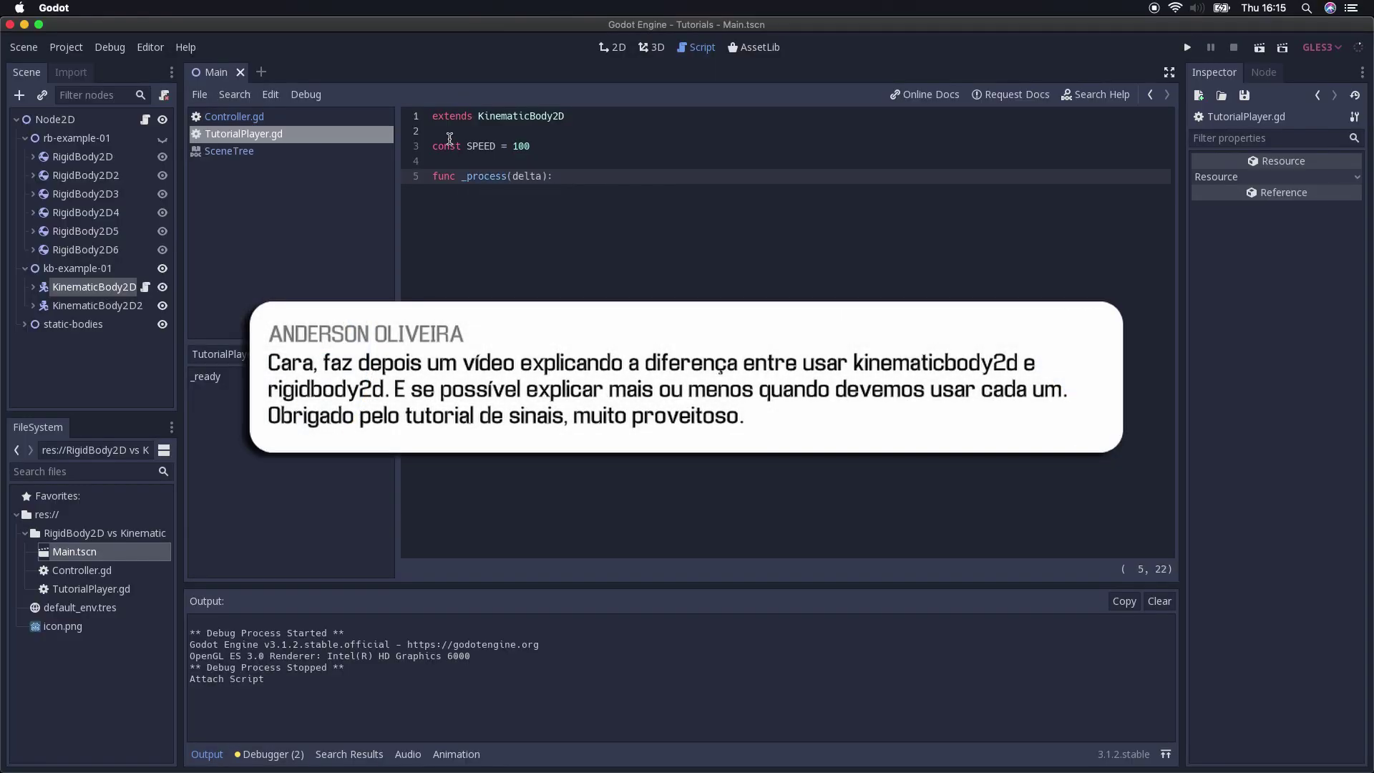
Add a move_and_slide(motion * speed) call on a new line in _process
key("Return")
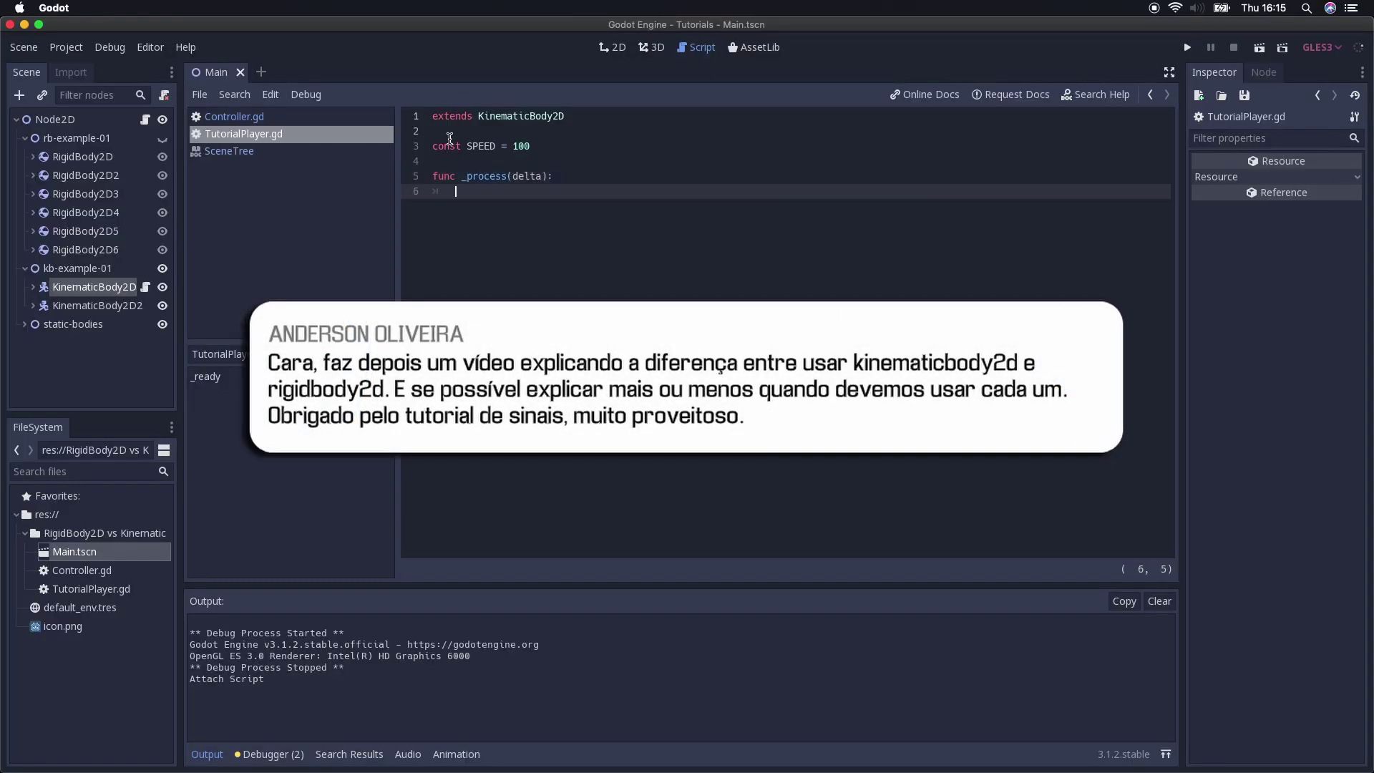
type("ve_an")
key("BackSpace")
type("(mo")
type("tion")
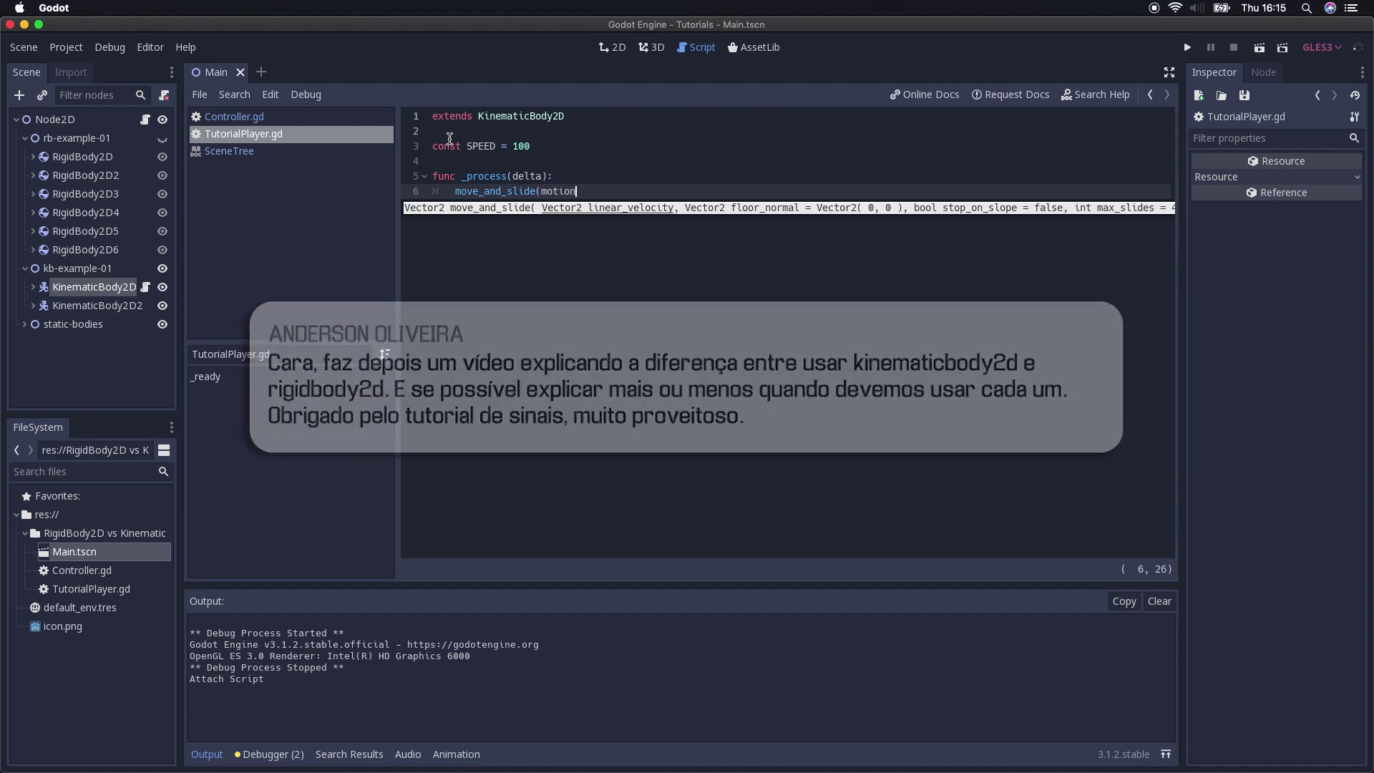
type(".")
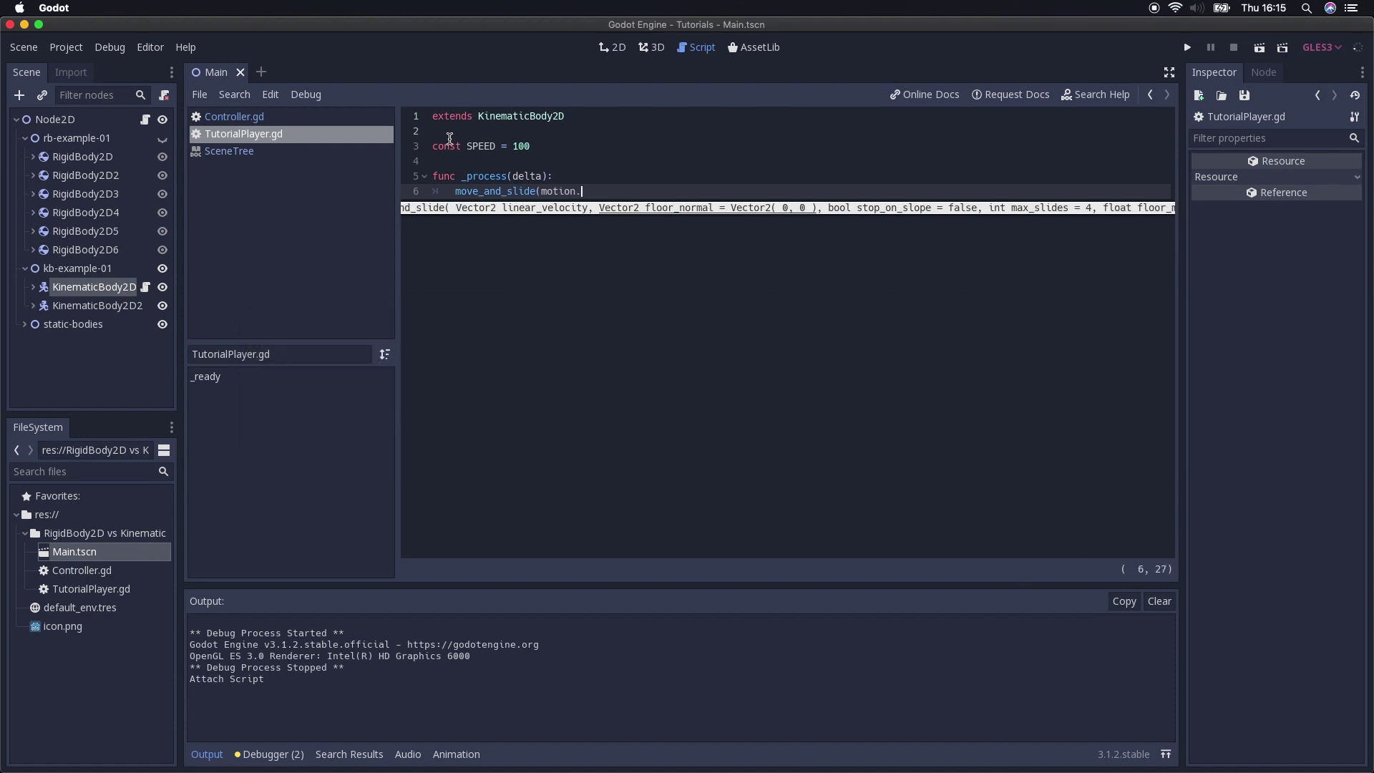
type("x,)")
key("Up")
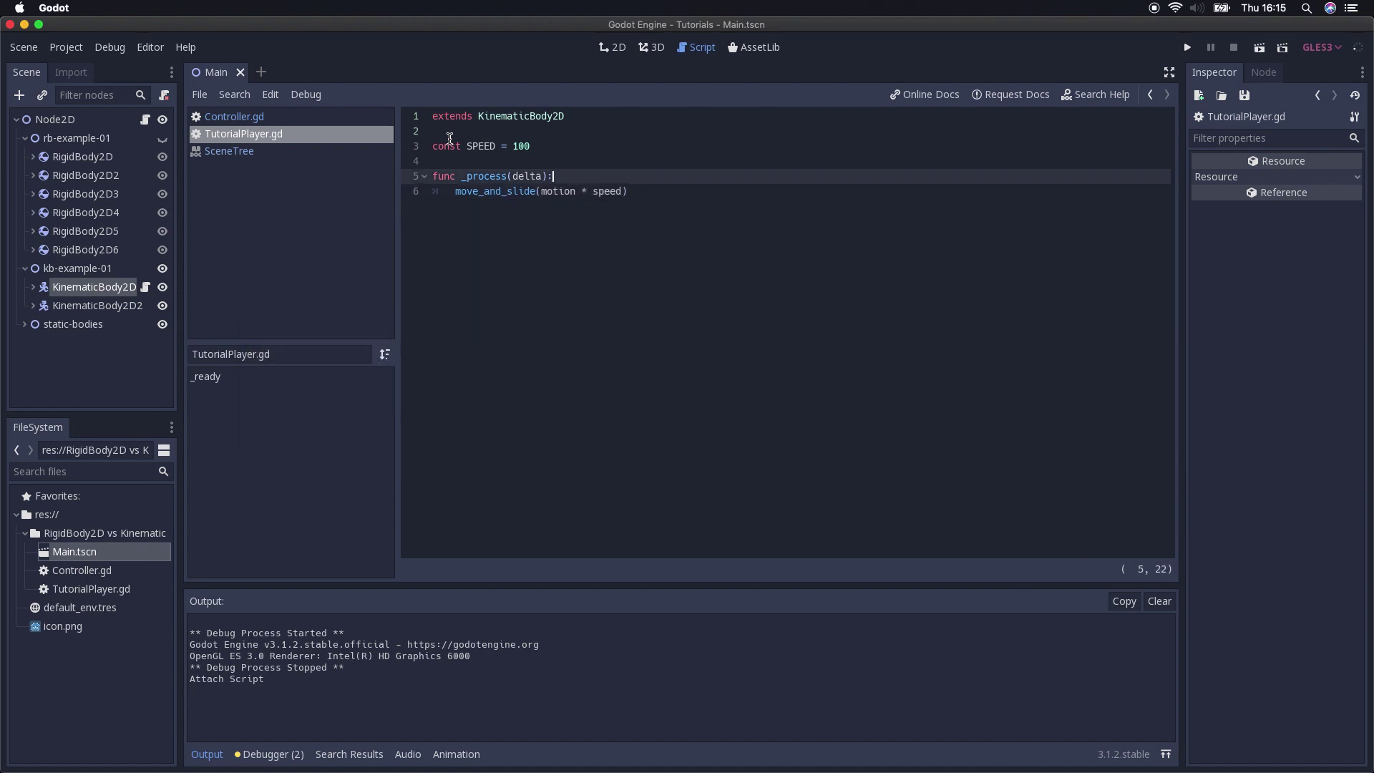
Declare motion as a Vector2 and SPEED as an int above _process
key("Up")
key("Return")
key("Up")
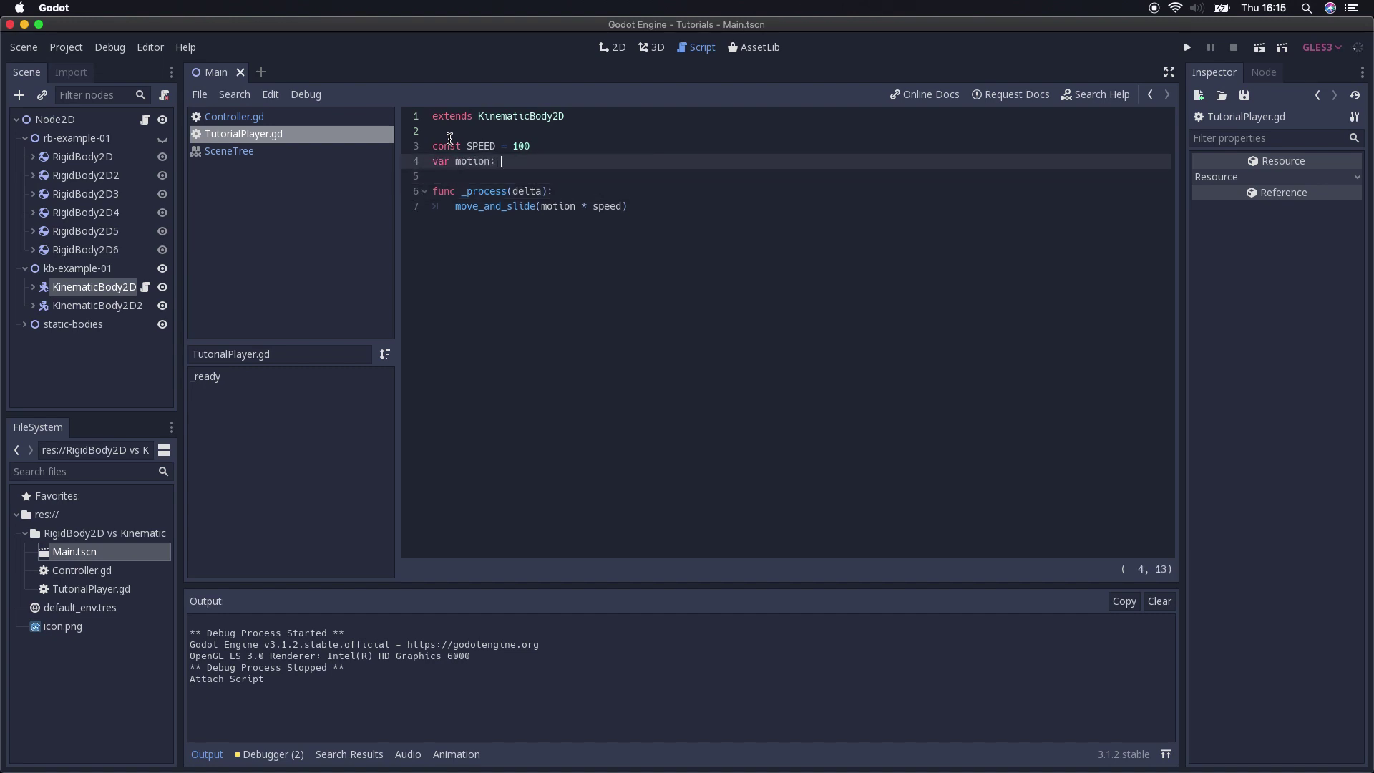
type("or2")
key("Up")
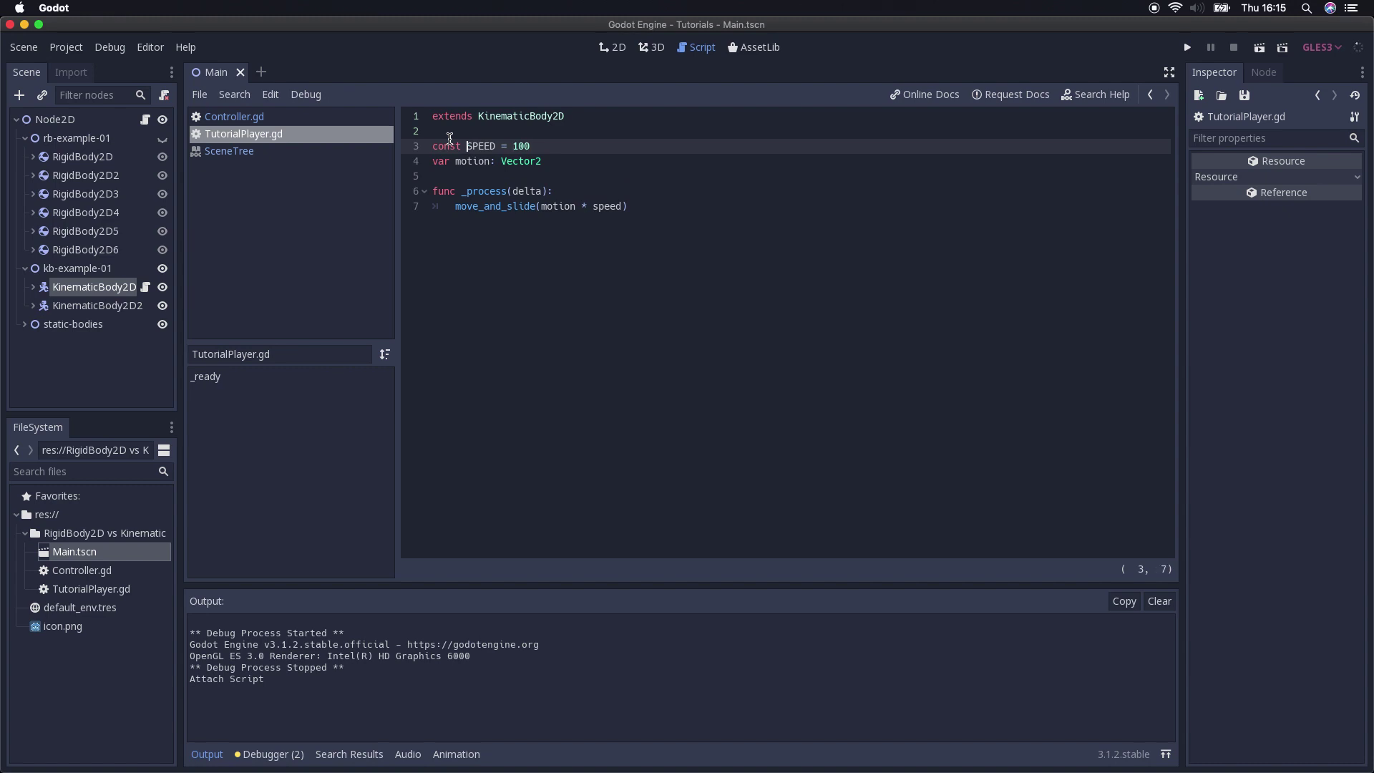
type(": int")
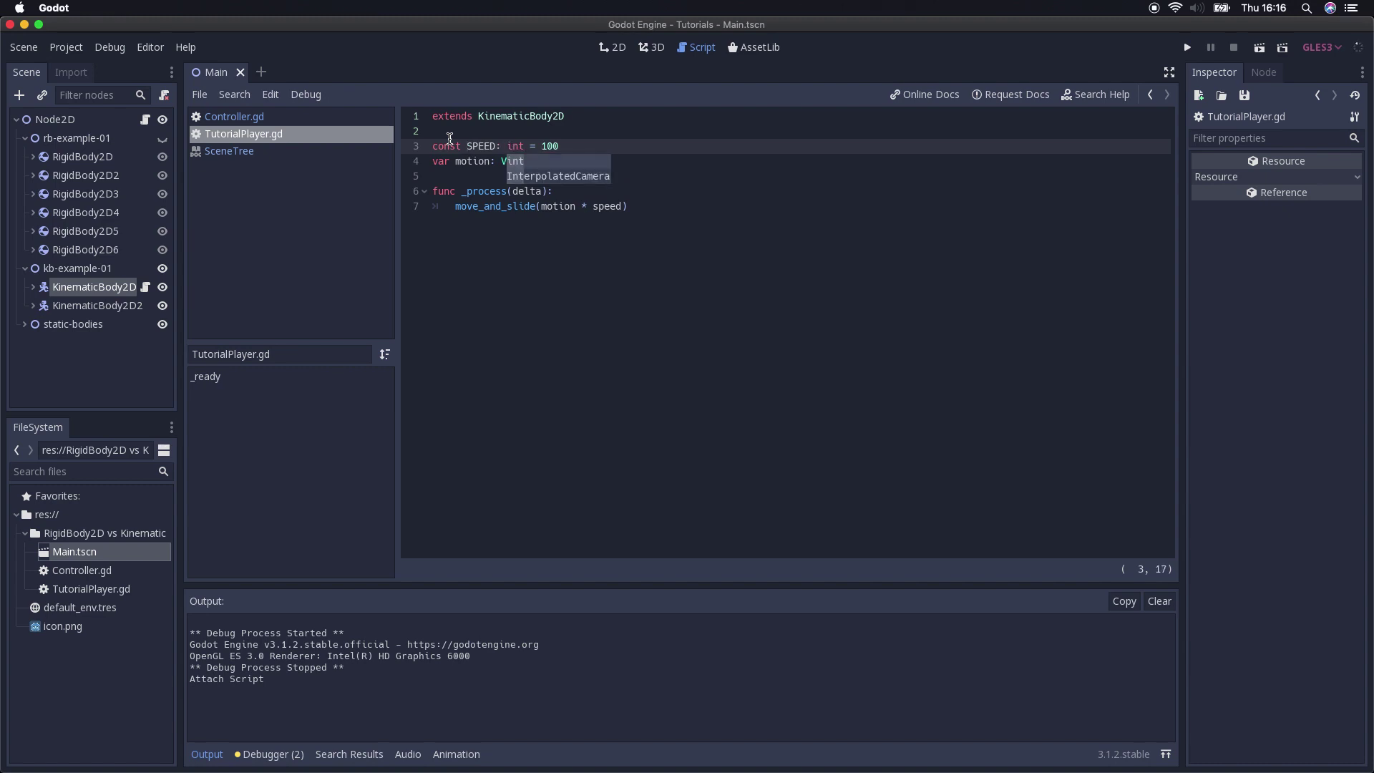
key("Escape")
key("Down")
key("Down")
key("Down")
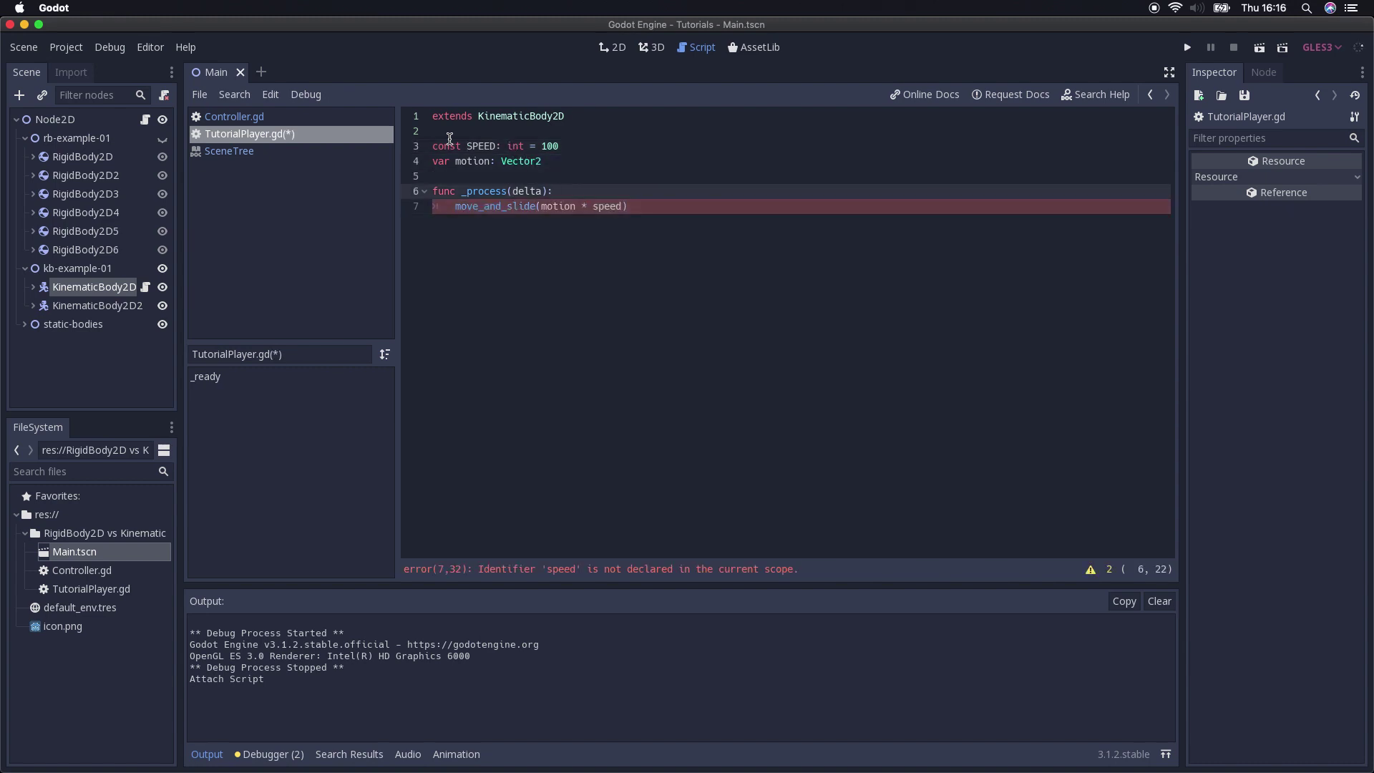
key("Return")
type("mo")
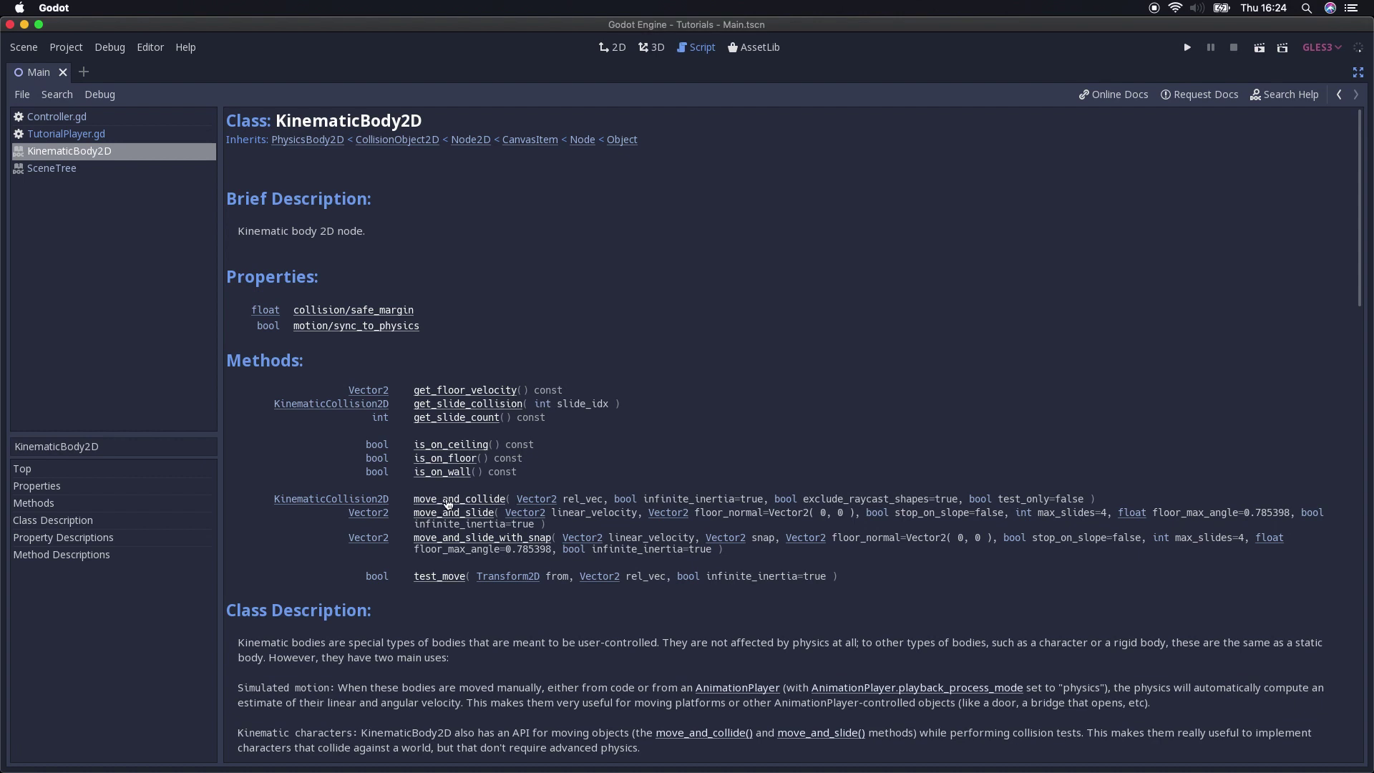
left_click(448, 504)
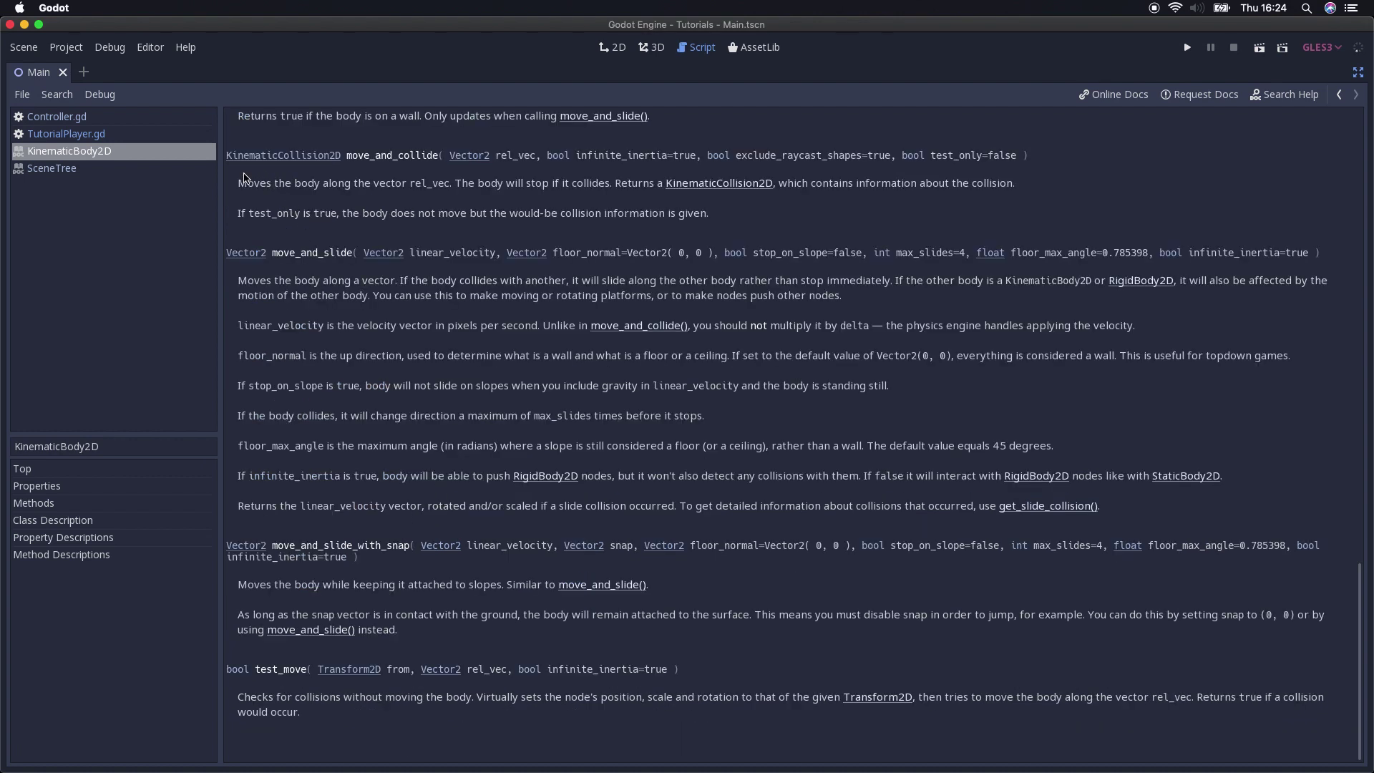
mouse_move(349, 156)
left_mouse_down()
mouse_move(576, 156)
mouse_move(750, 192)
mouse_move(691, 219)
left_mouse_up()
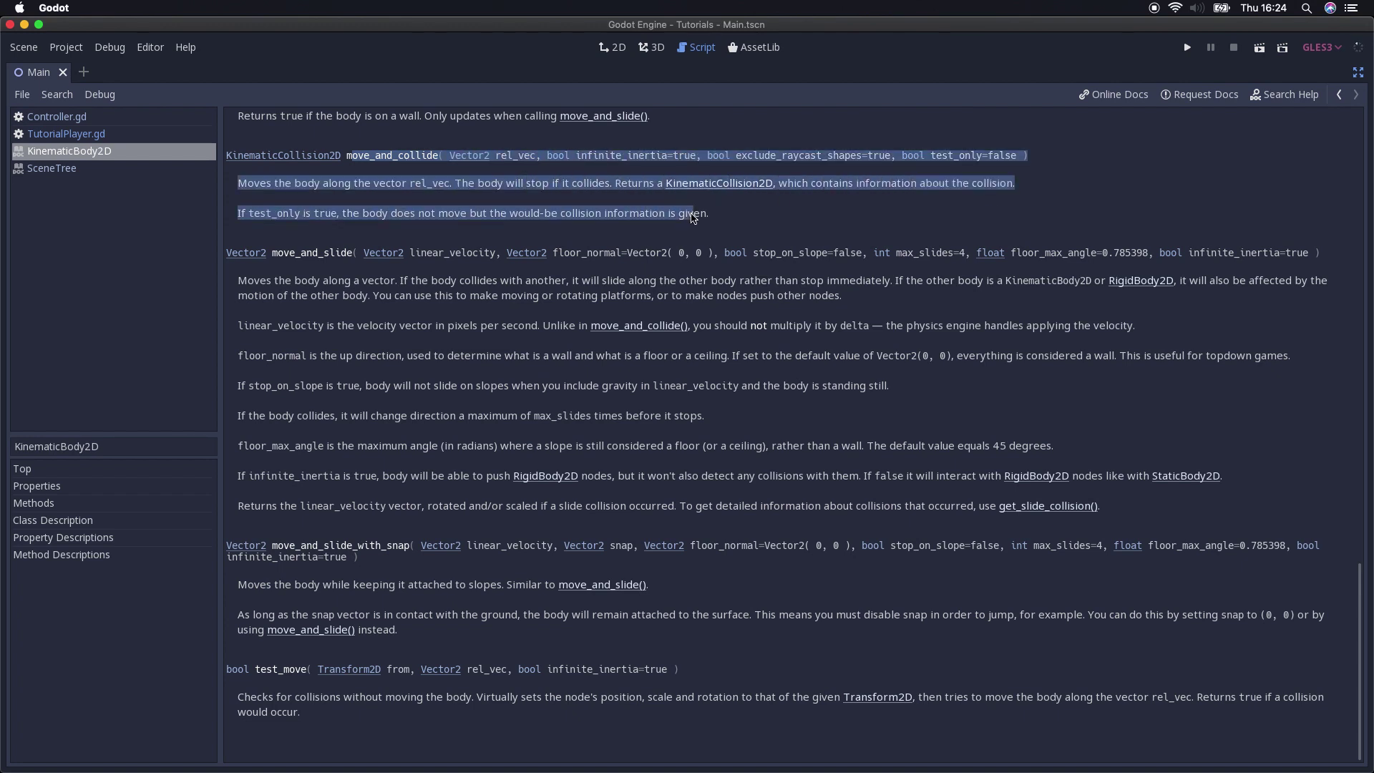
left_click(689, 220)
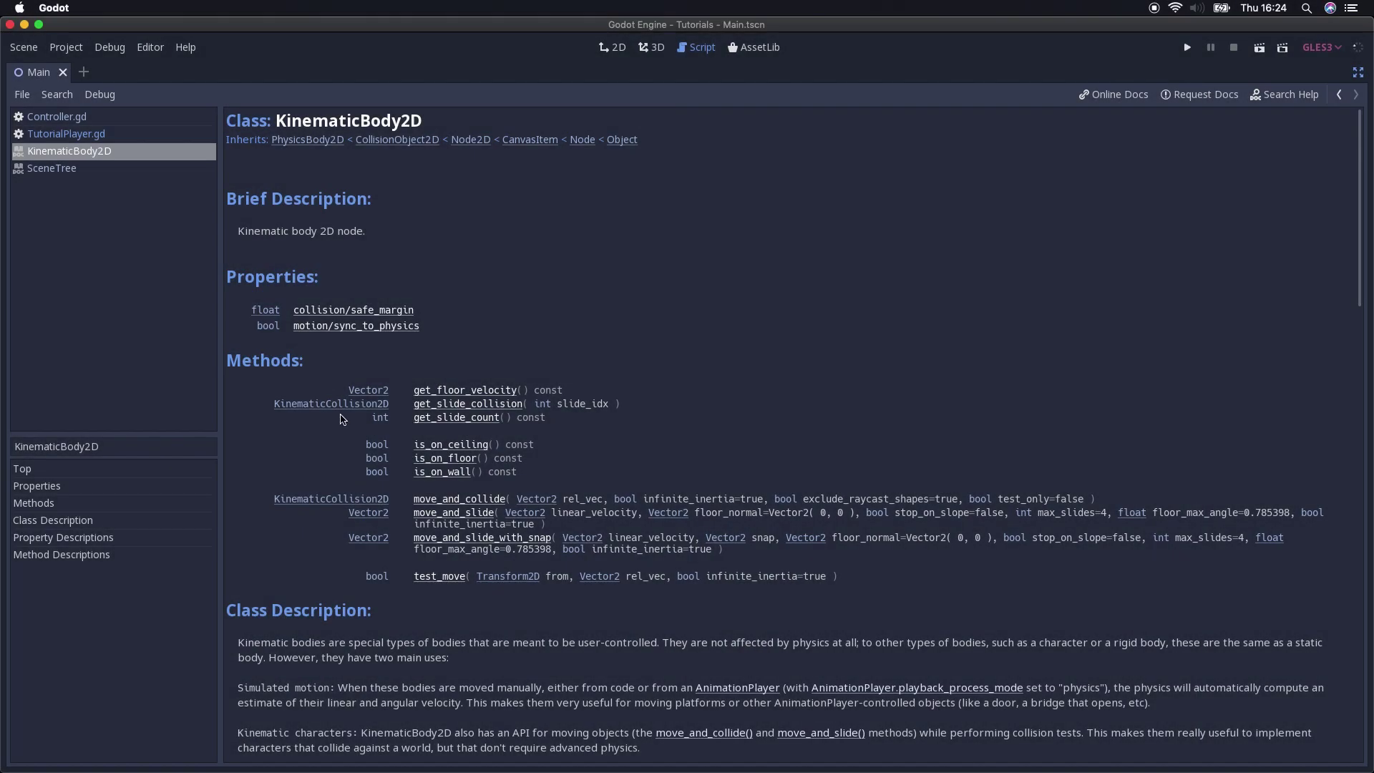
Look up RigidBody2D in the help and jump from its mode property to the Mode constants
key("shift+F1")
type("RigidBody2")
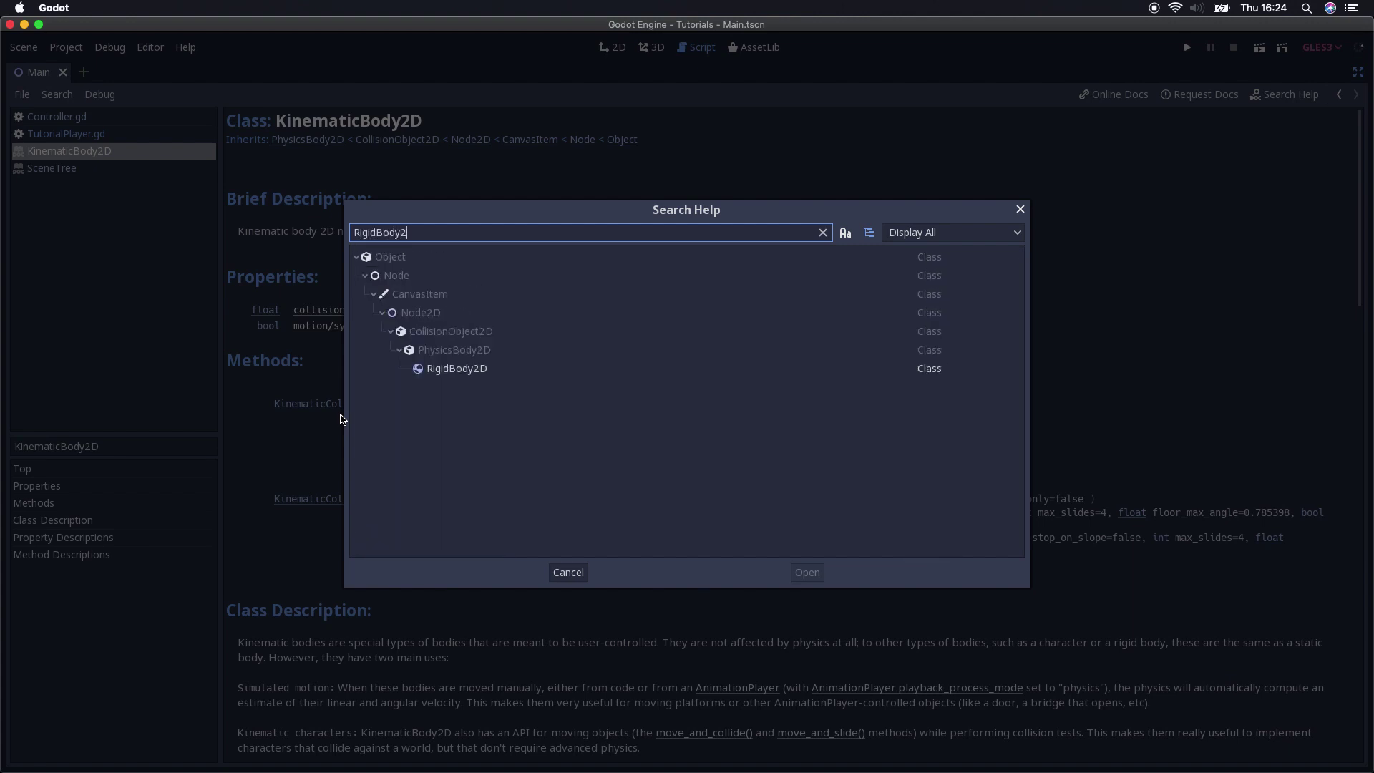
type("D")
key("Return")
scroll(360, 285, "down", 1)
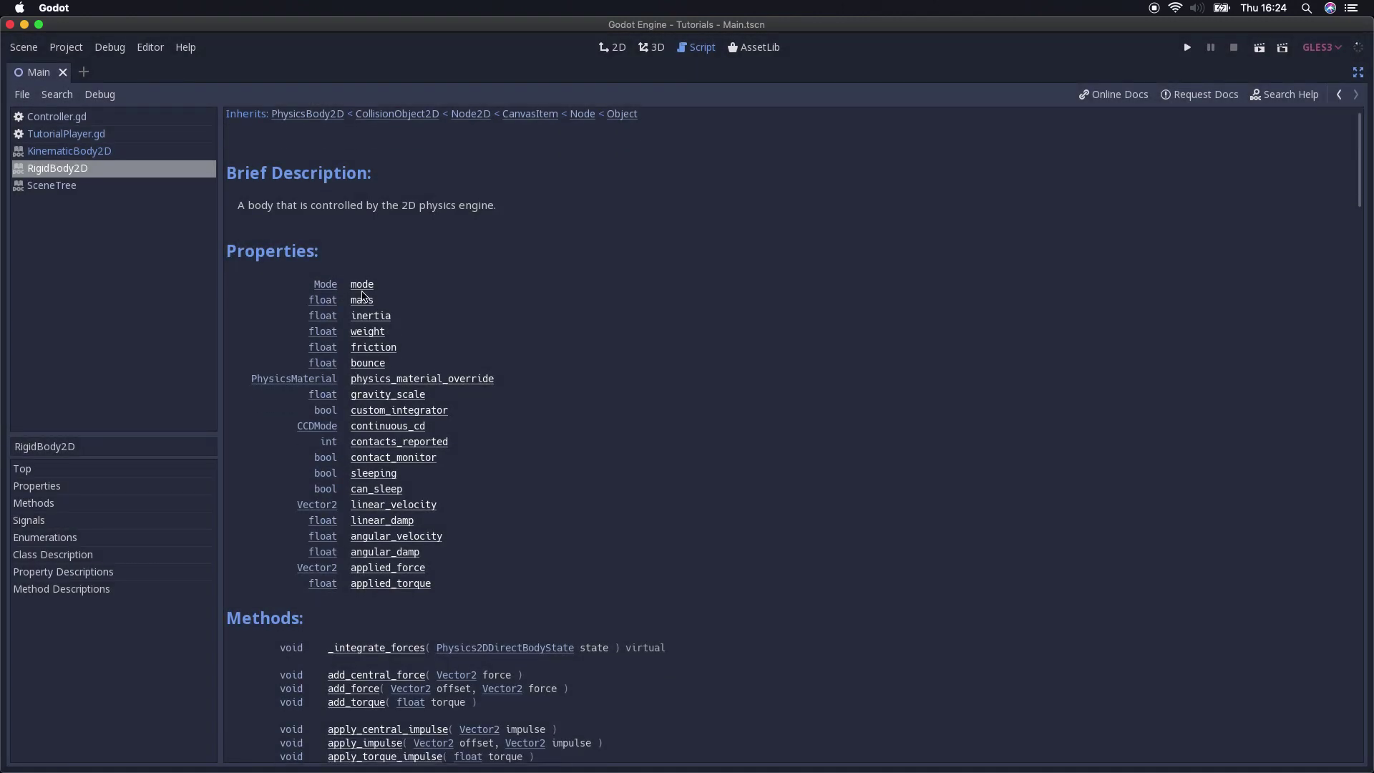
left_click(362, 285)
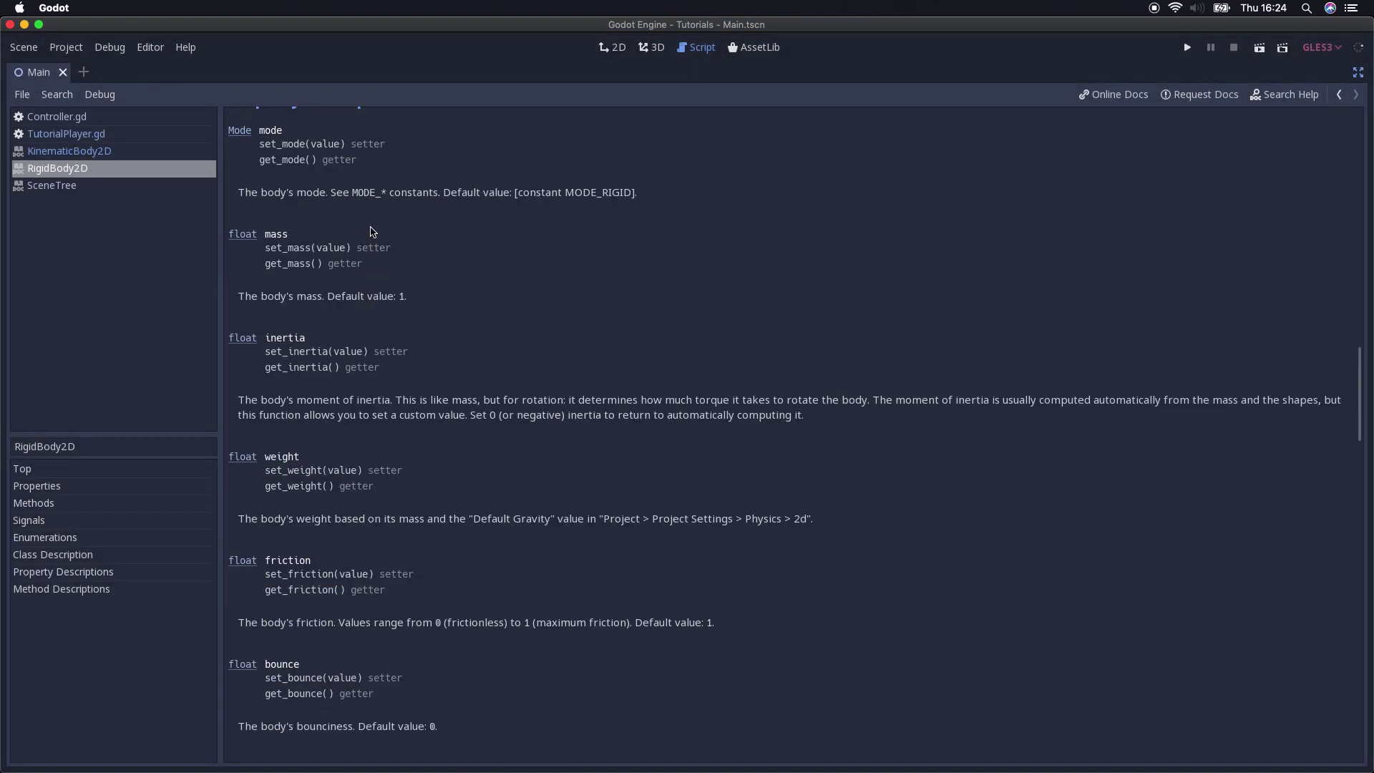
left_click(242, 133)
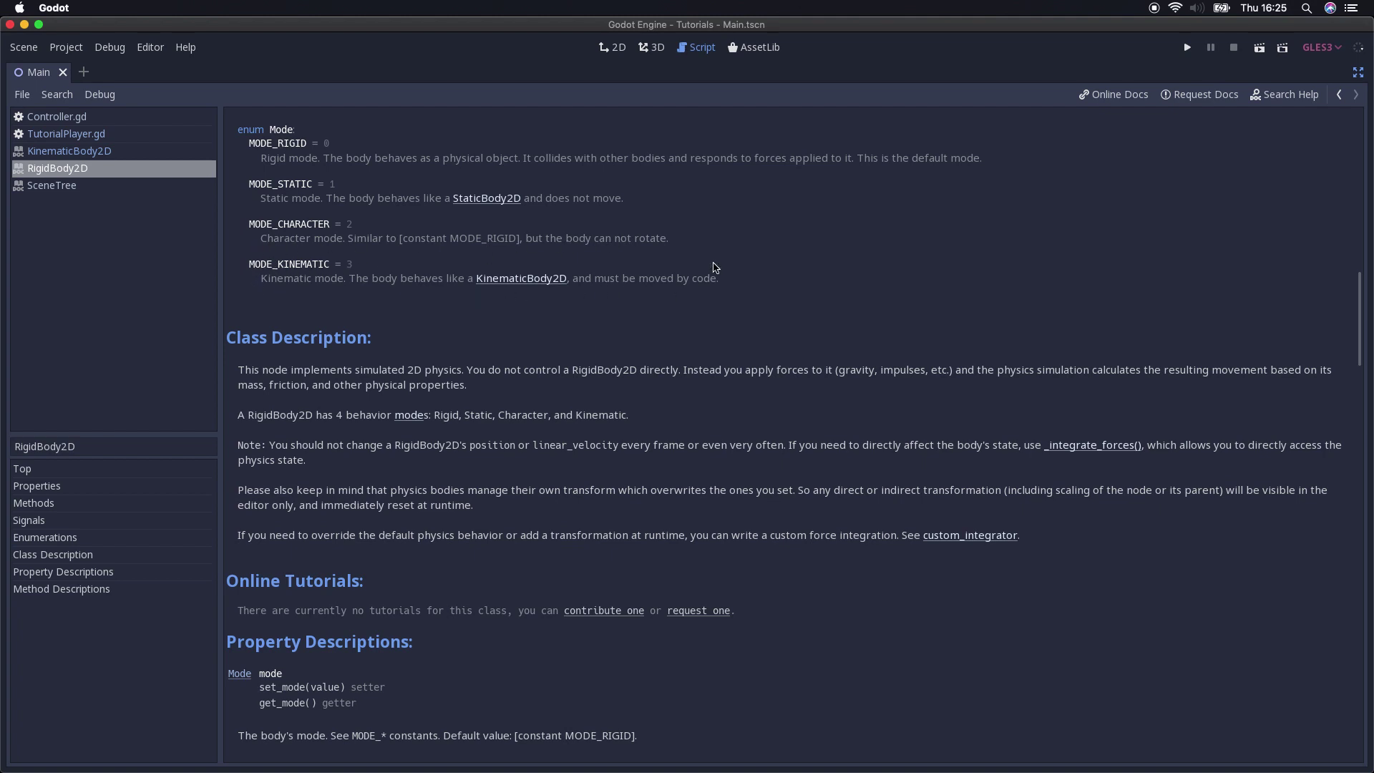
Follow the StaticBody2D link in MODE_STATIC and scroll to its property descriptions
left_click(487, 201)
scroll(459, 235, "down", 5)
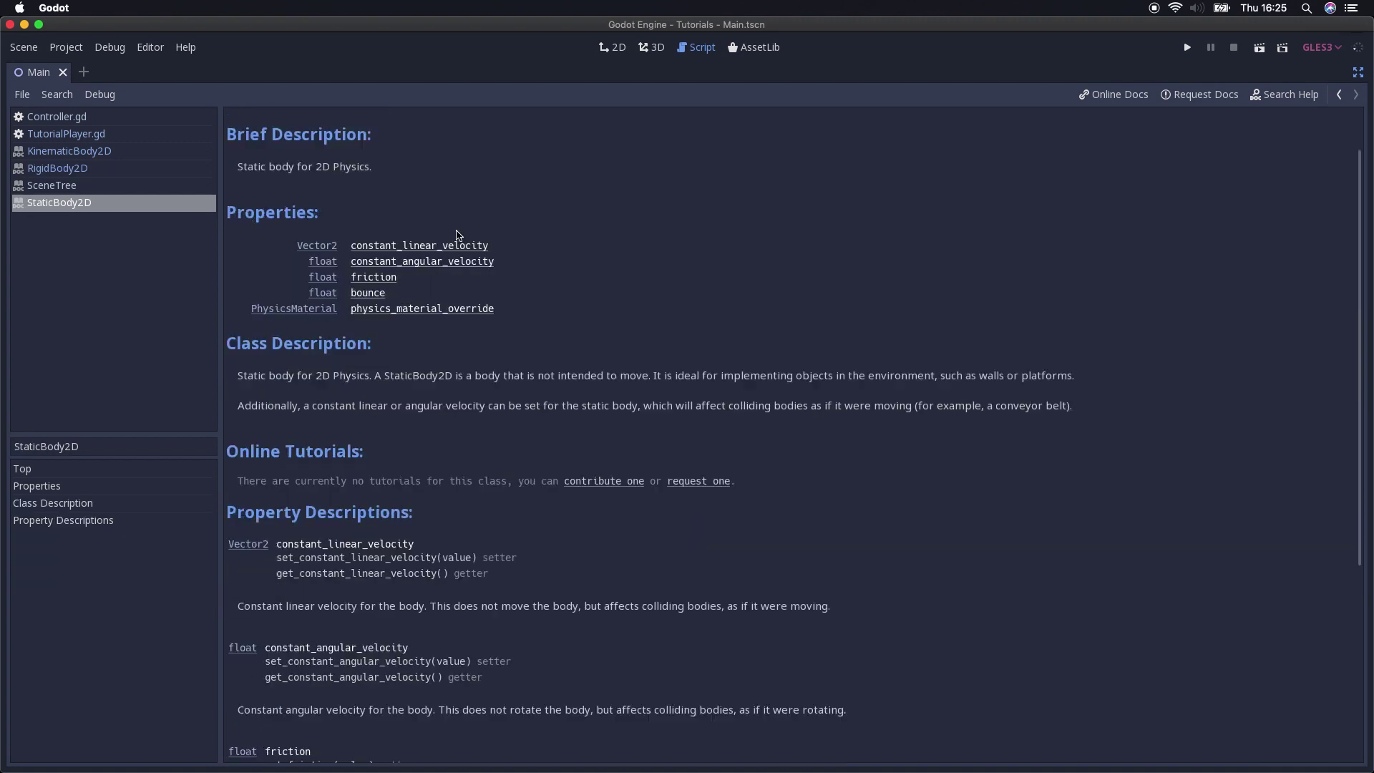
scroll(459, 235, "down", 4)
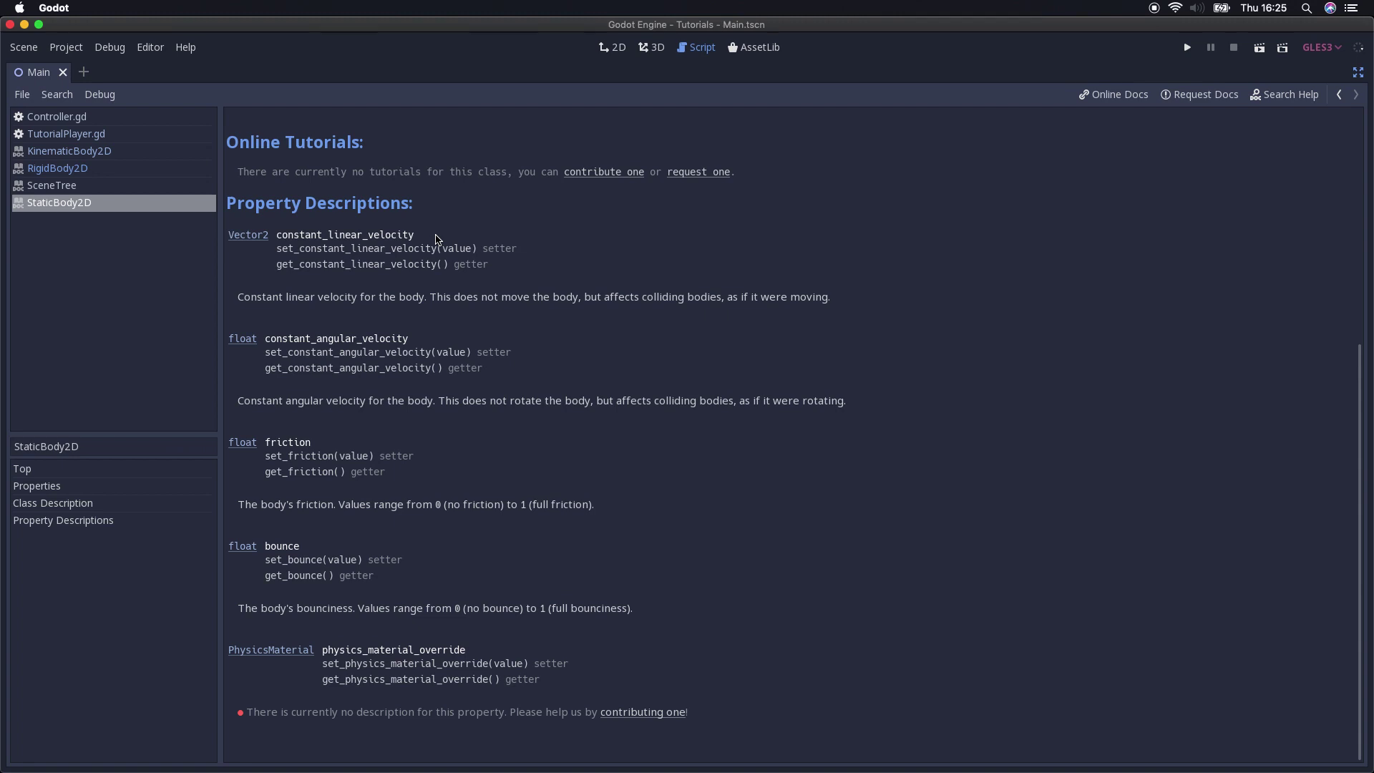
scroll(436, 238, "up", 1)
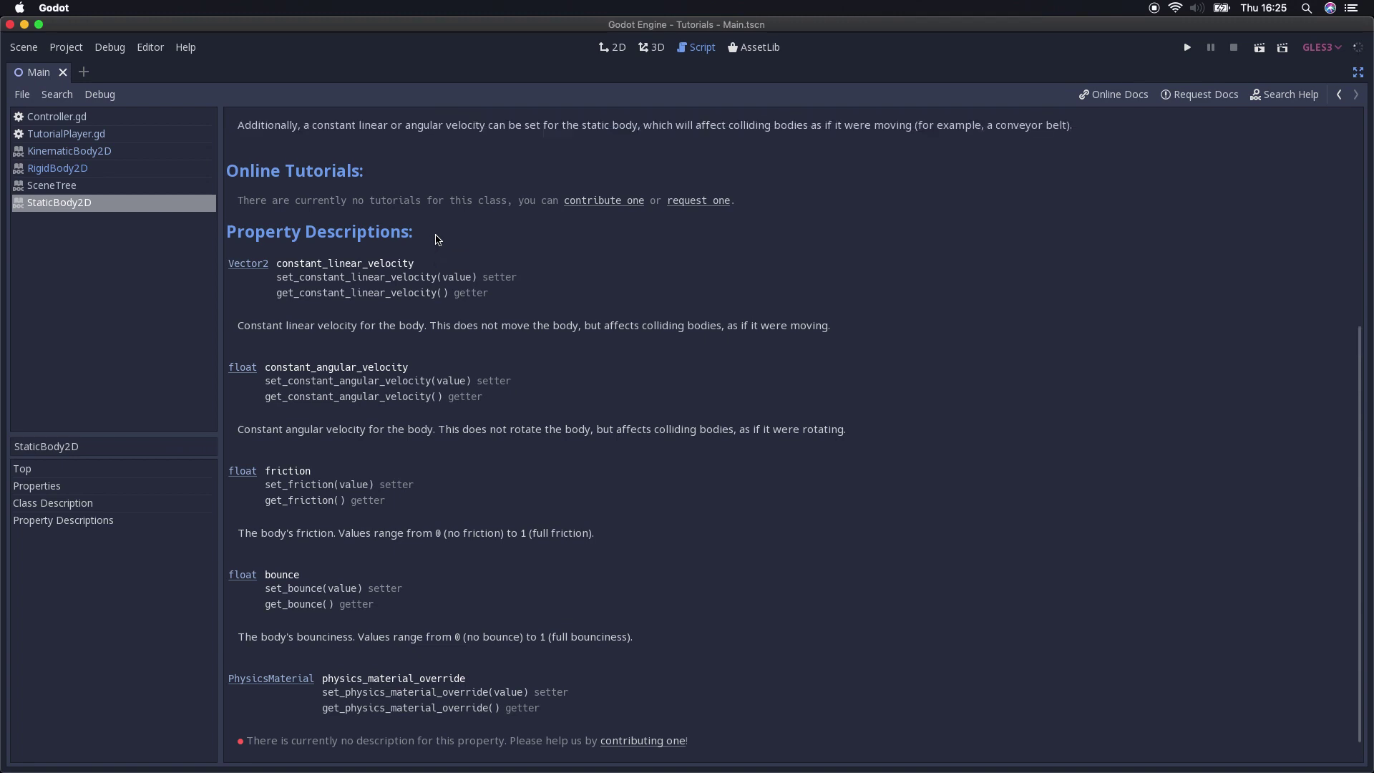
scroll(349, 235, "down", 1)
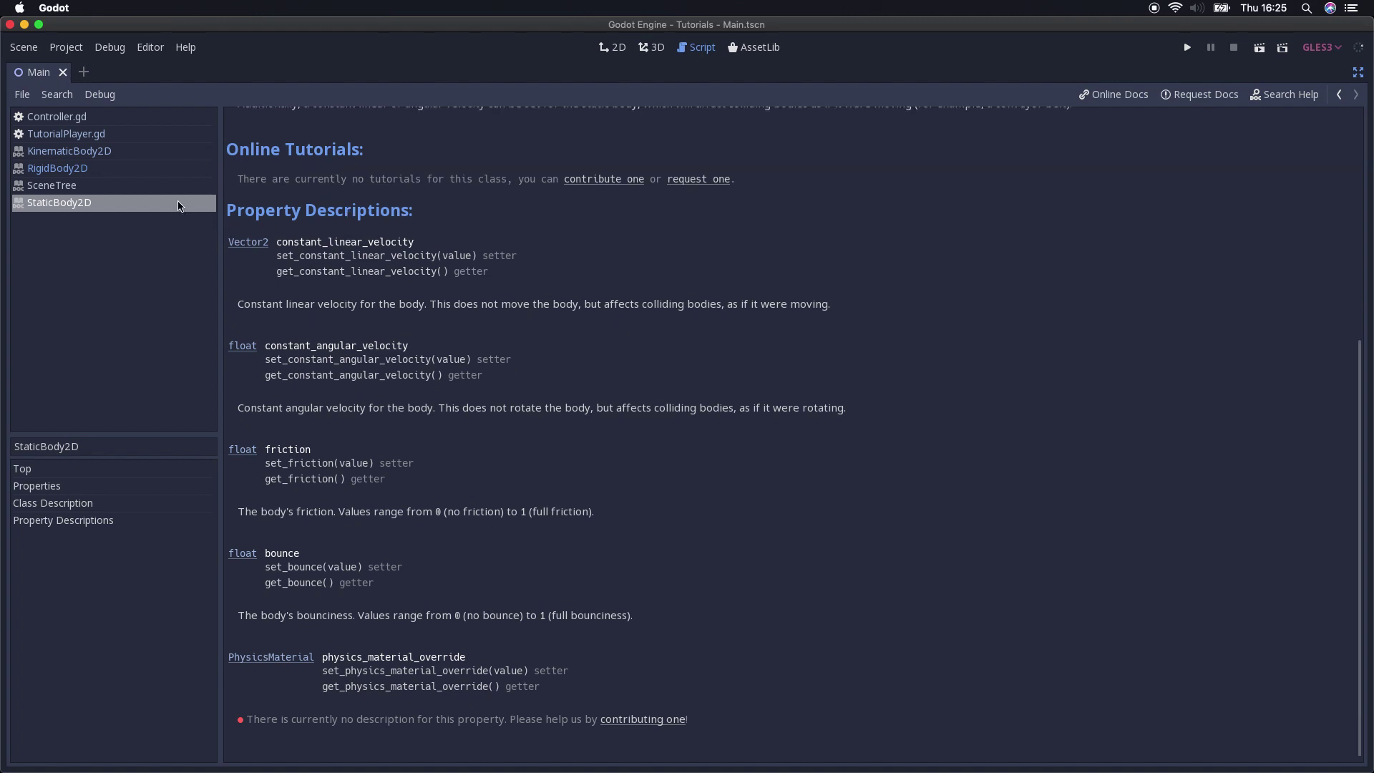
Go back to RigidBody2D, open the KinematicBody2D reference and scroll into its methods
left_click(101, 173)
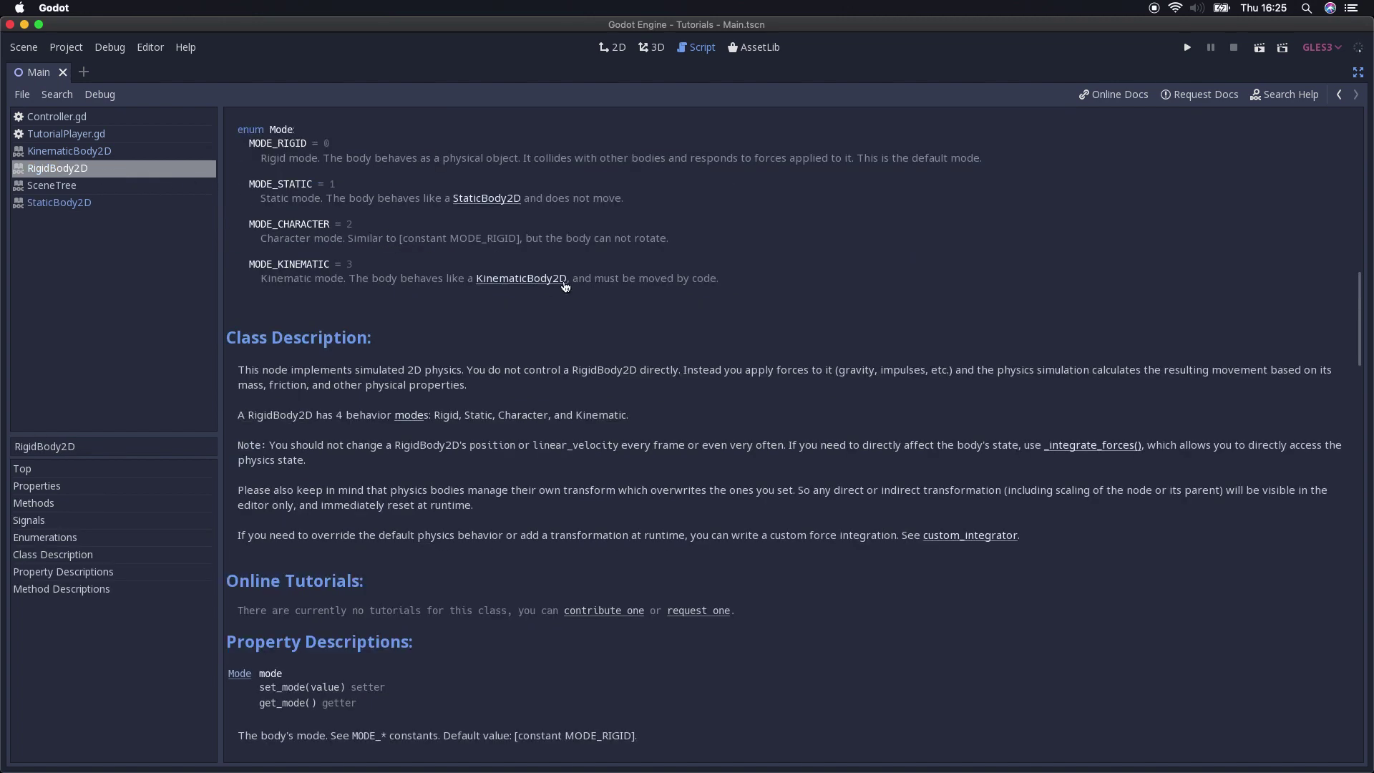
left_click(564, 280)
scroll(604, 292, "down", 5)
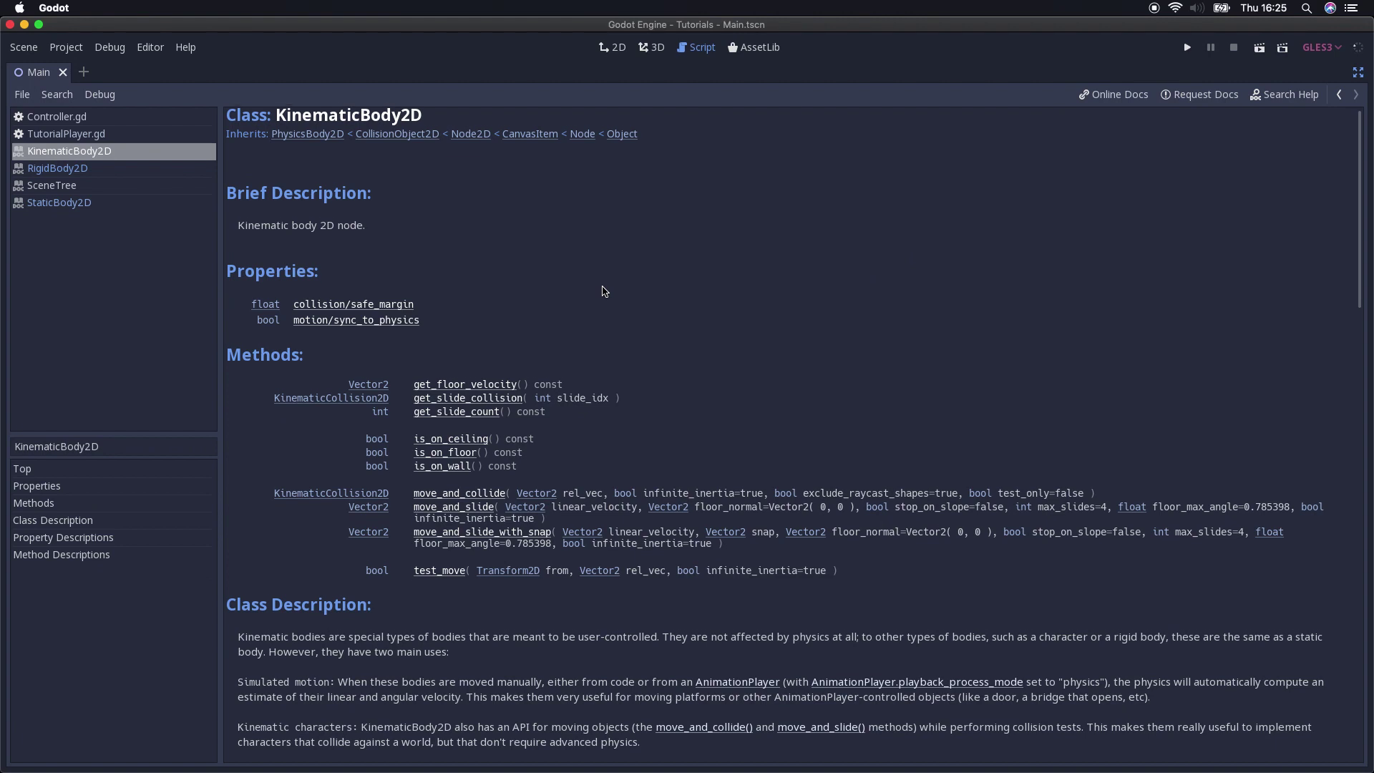
scroll(605, 292, "down", 5)
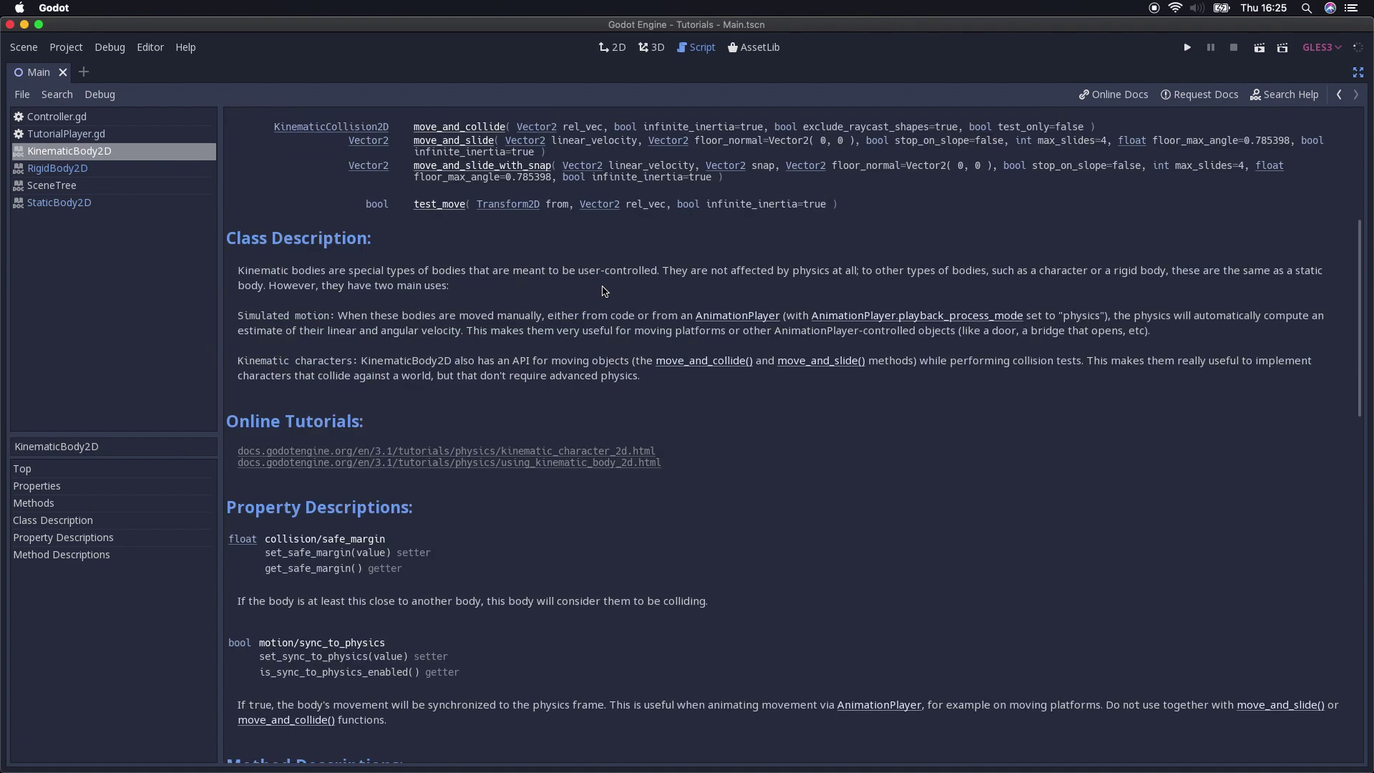
scroll(605, 291, "down", 3)
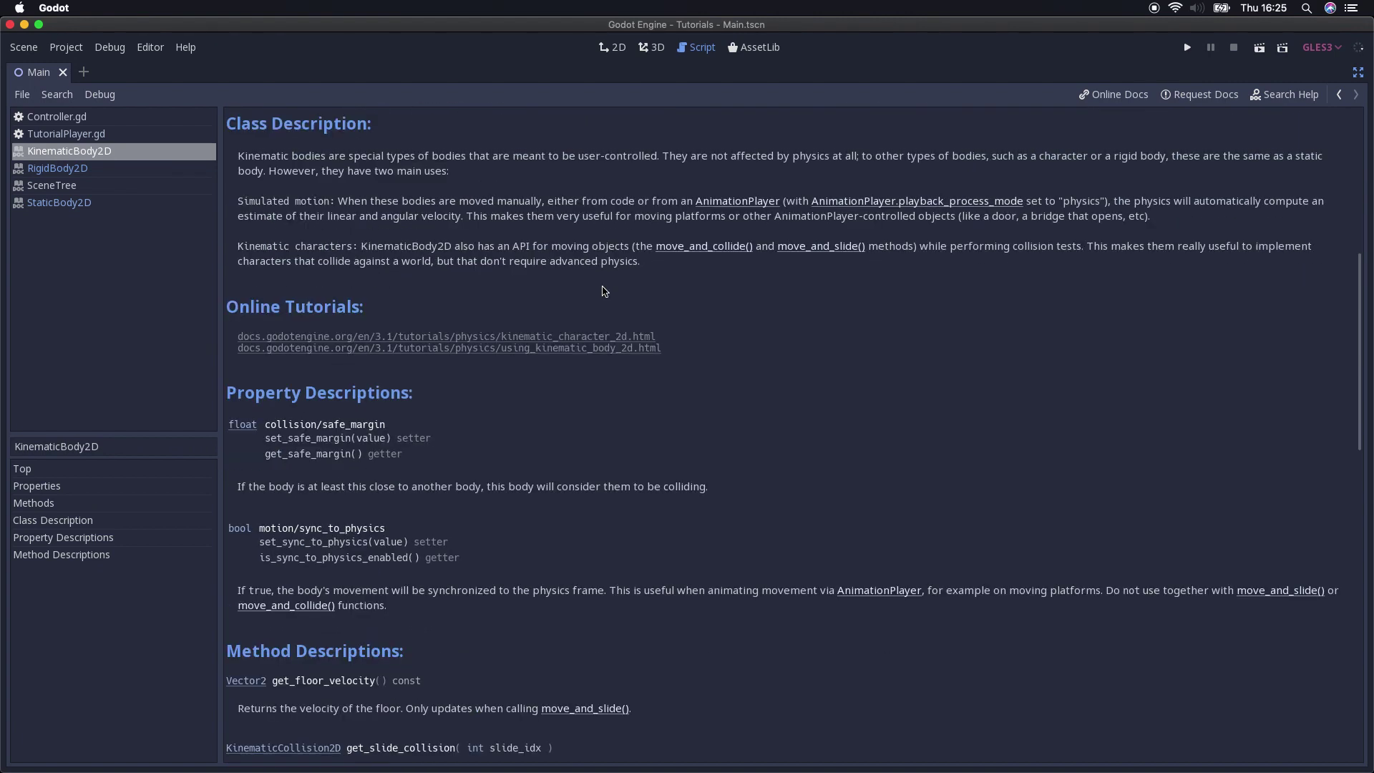
scroll(605, 292, "down", 1)
scroll(605, 291, "down", 1)
Read through the remaining KinematicBody2D method descriptions, then return to the 2D workspace
scroll(605, 291, "down", 1)
scroll(604, 291, "down", 1)
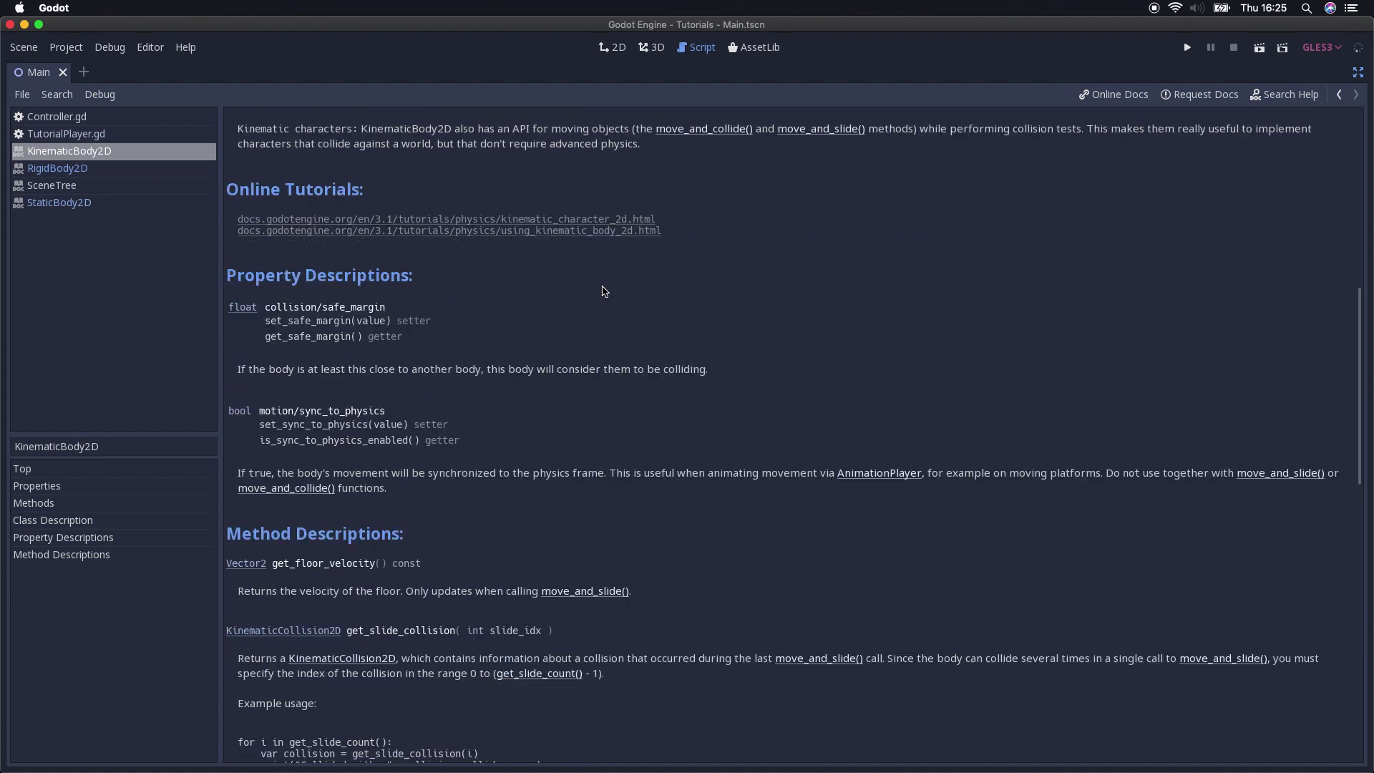
scroll(605, 291, "down", 6)
scroll(605, 292, "down", 3)
scroll(605, 292, "down", 2)
scroll(605, 292, "down", 3)
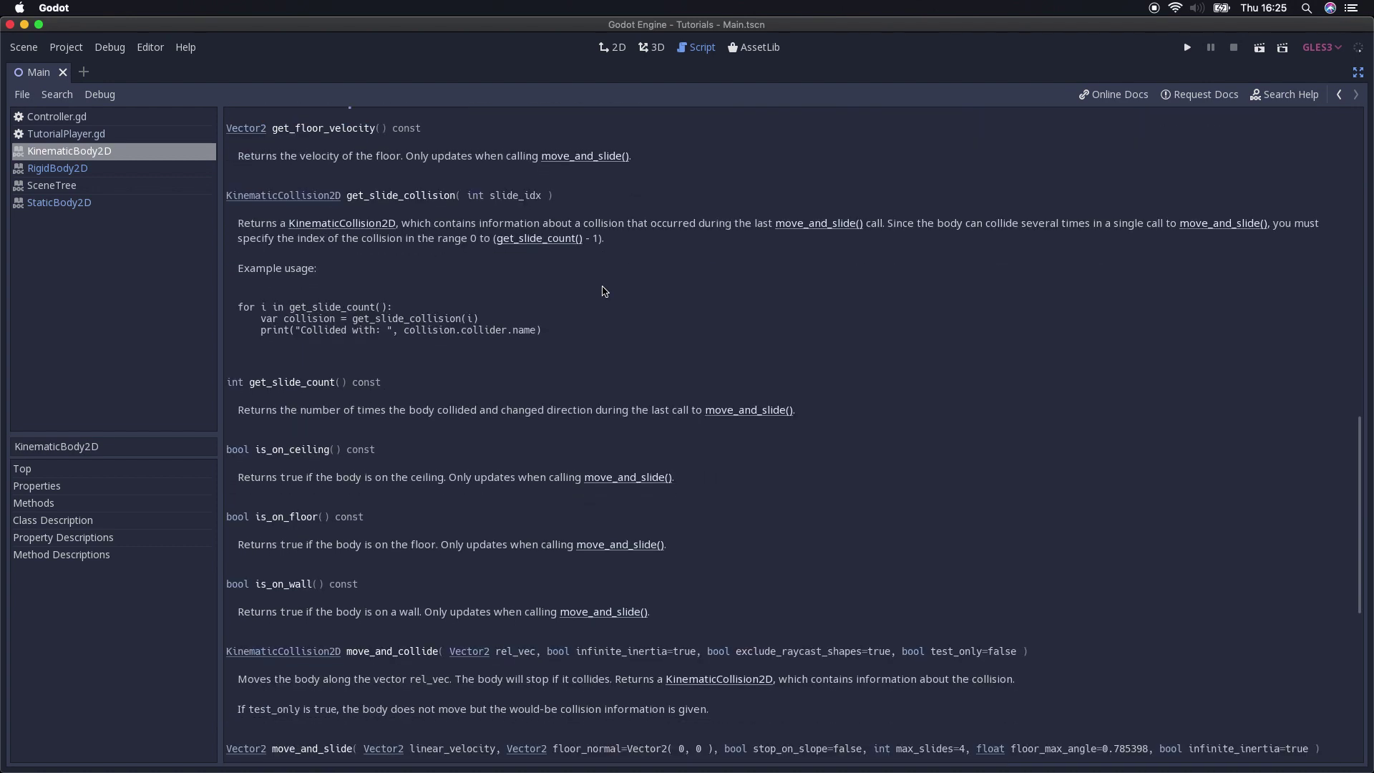
scroll(605, 291, "down", 1)
scroll(605, 291, "down", 8)
scroll(605, 291, "down", 1)
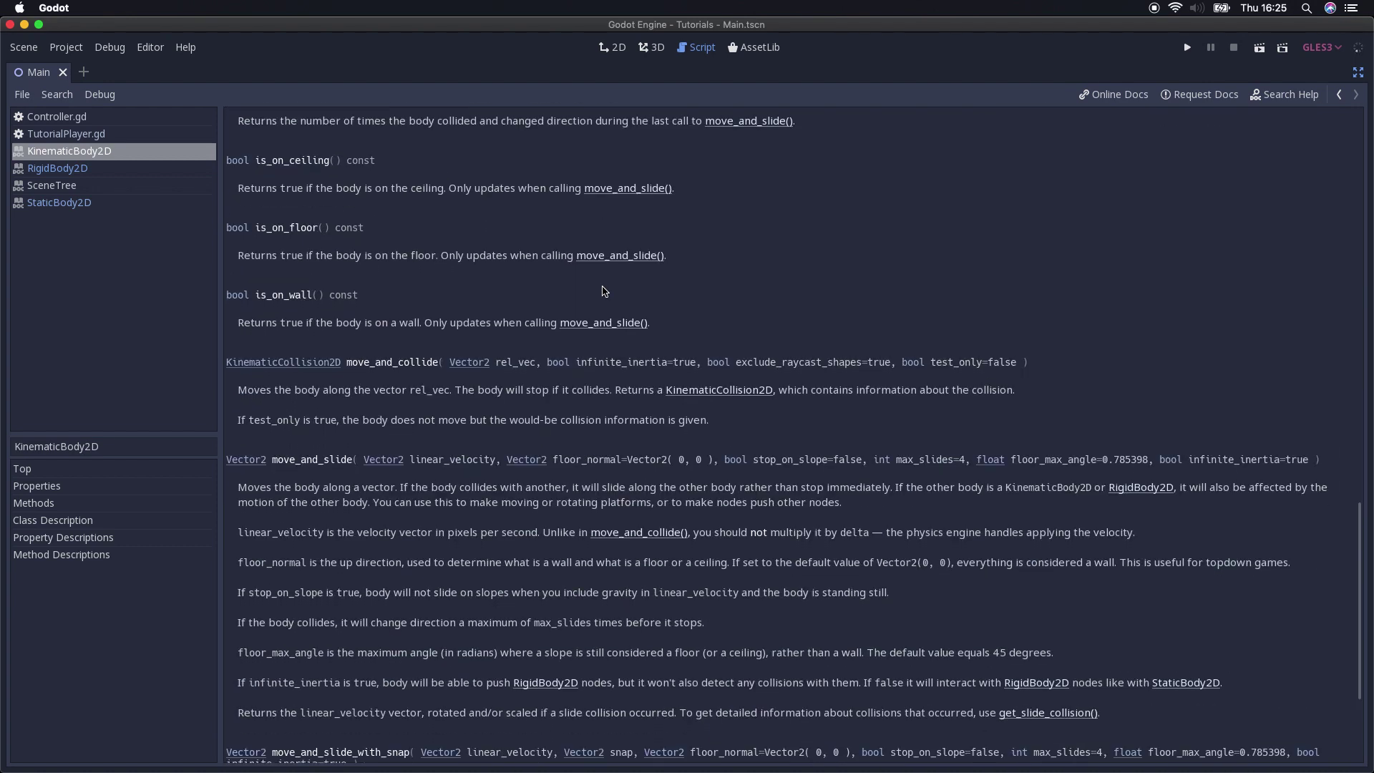
scroll(605, 291, "down", 2)
scroll(605, 291, "down", 2)
scroll(605, 291, "down", 2)
scroll(605, 291, "down", 1)
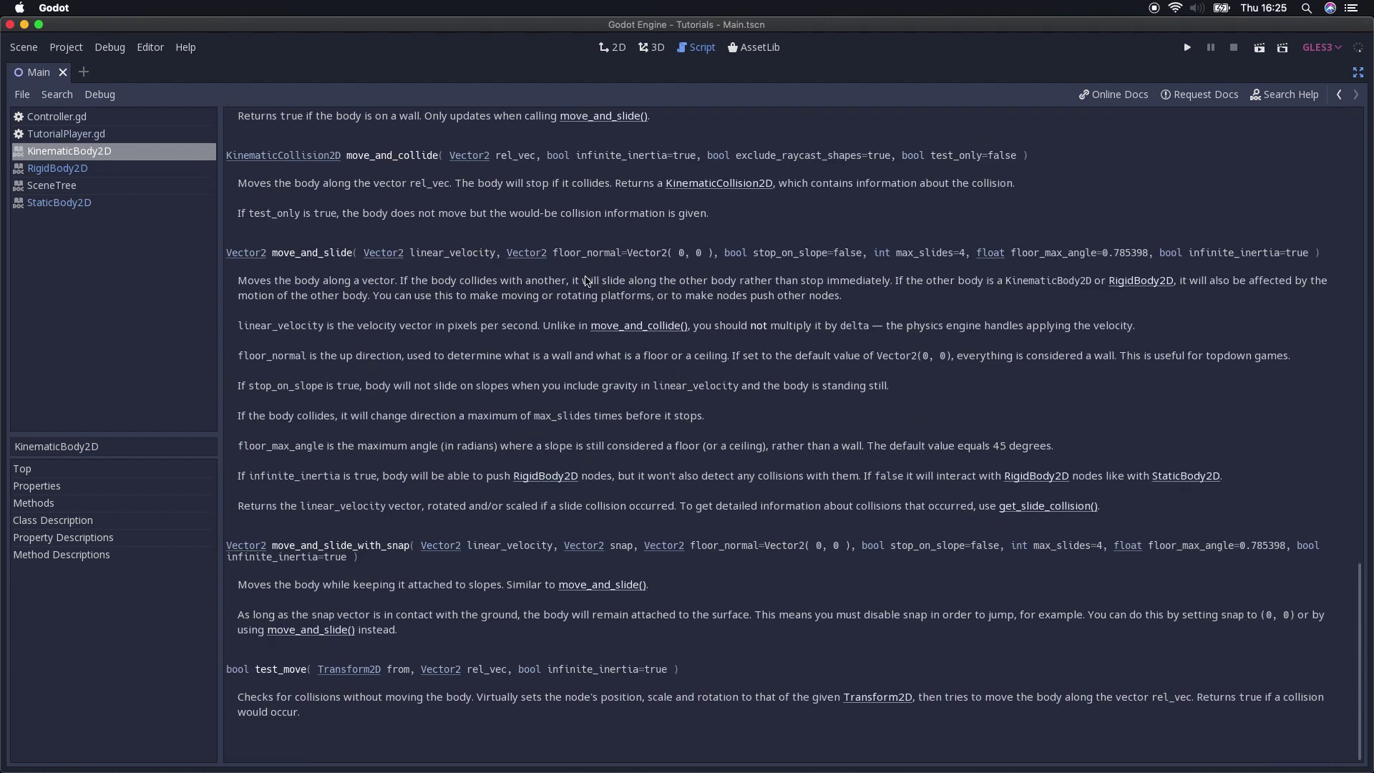
key("alt+1")
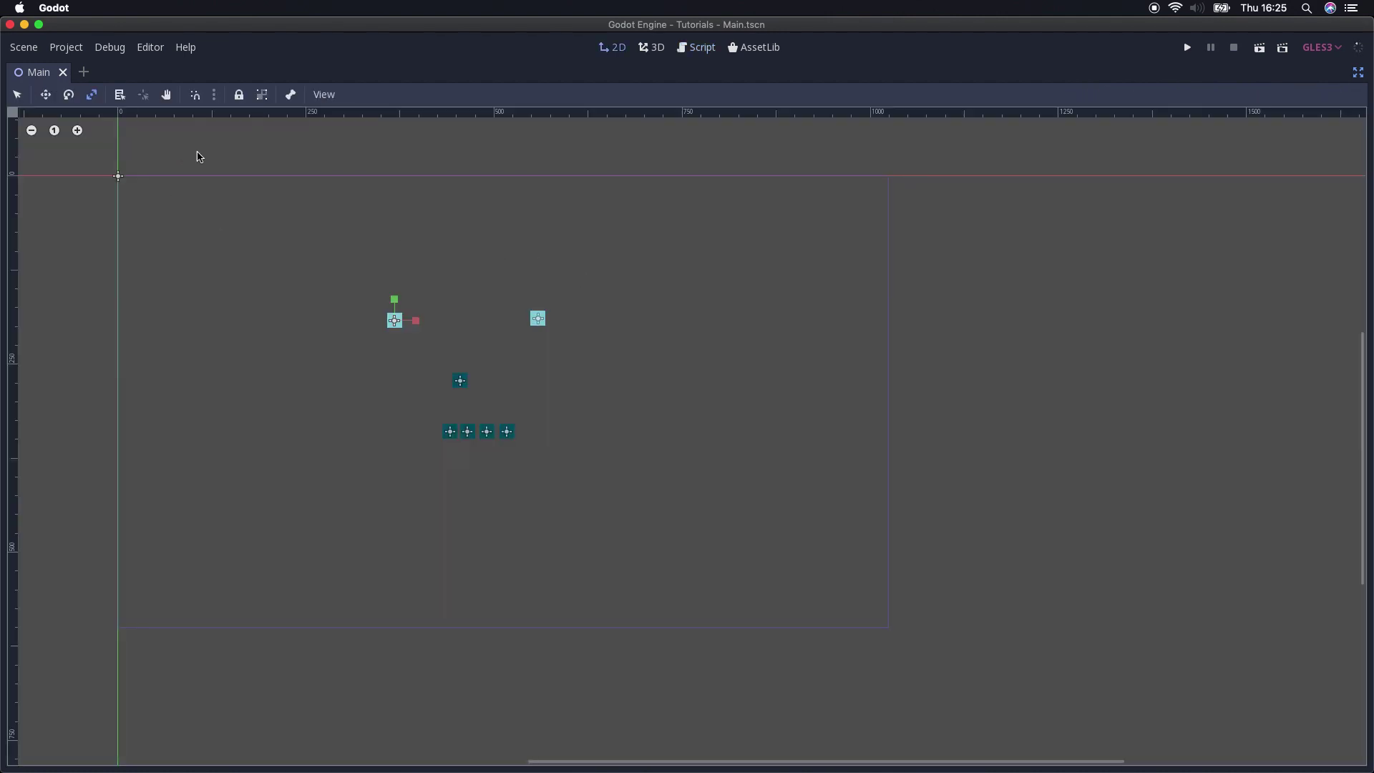
Restore the side panels, show the rb-example-01 group and hide the kb-example-01 group
left_click(1358, 72)
left_click(48, 136)
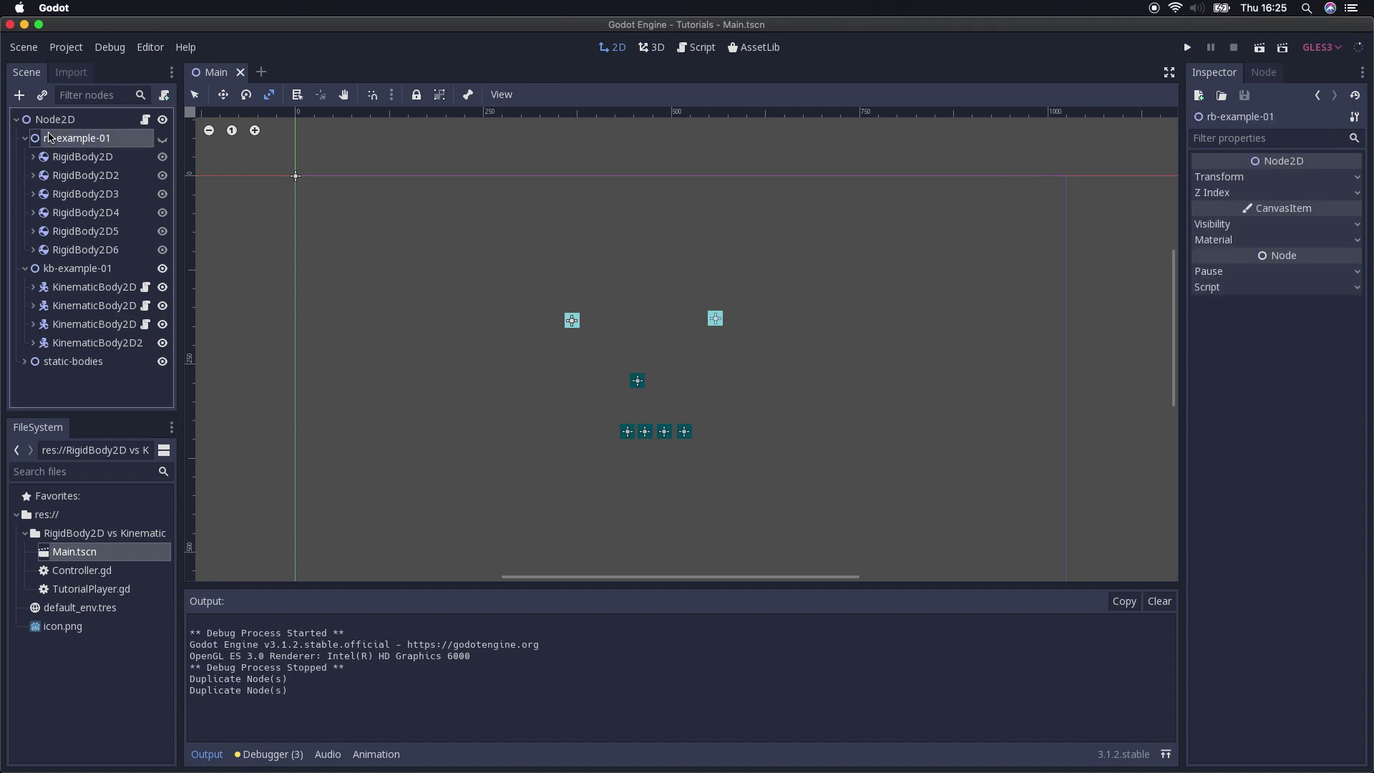
left_click(163, 137)
left_click(107, 157)
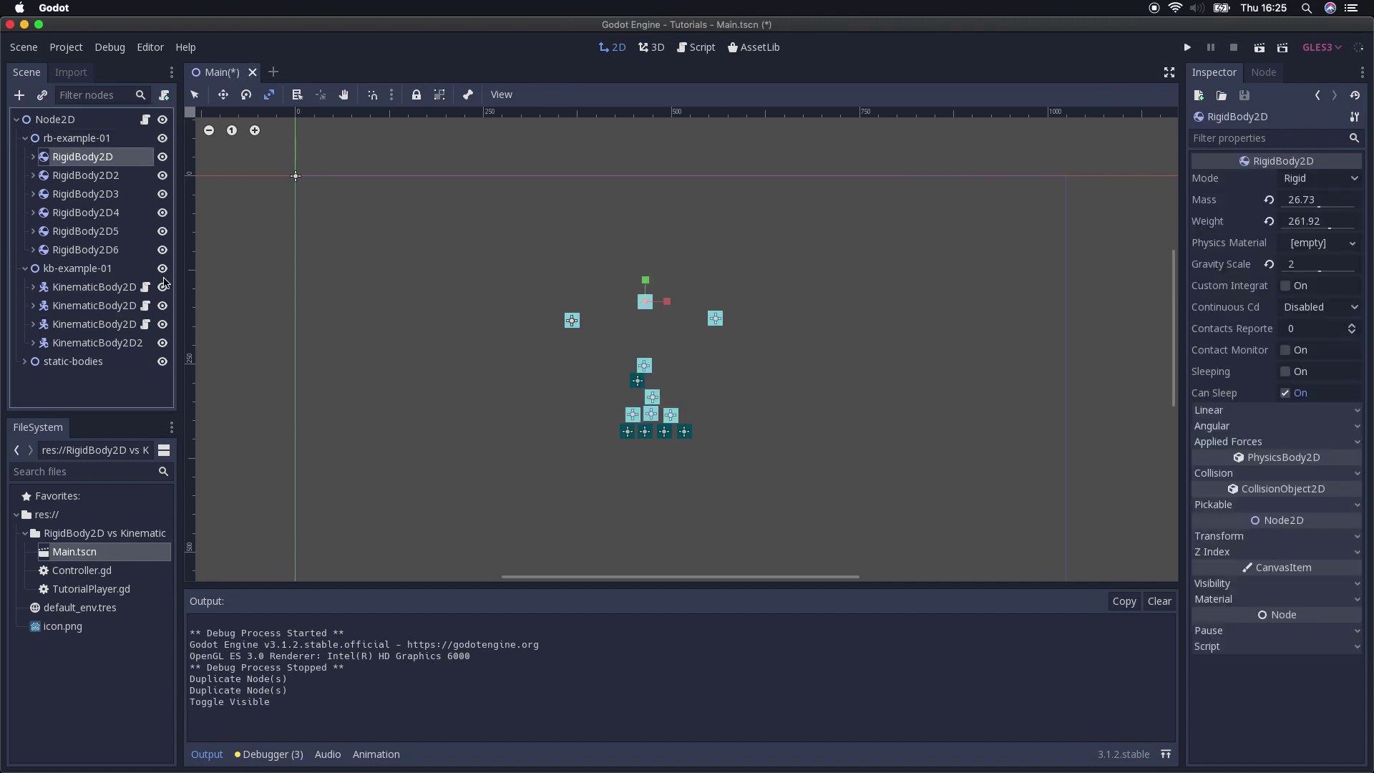
left_click(163, 285)
left_click(163, 269)
Turn off Can Sleep on the first RigidBody2D and save the Main scene
scroll(726, 309, "up", 2)
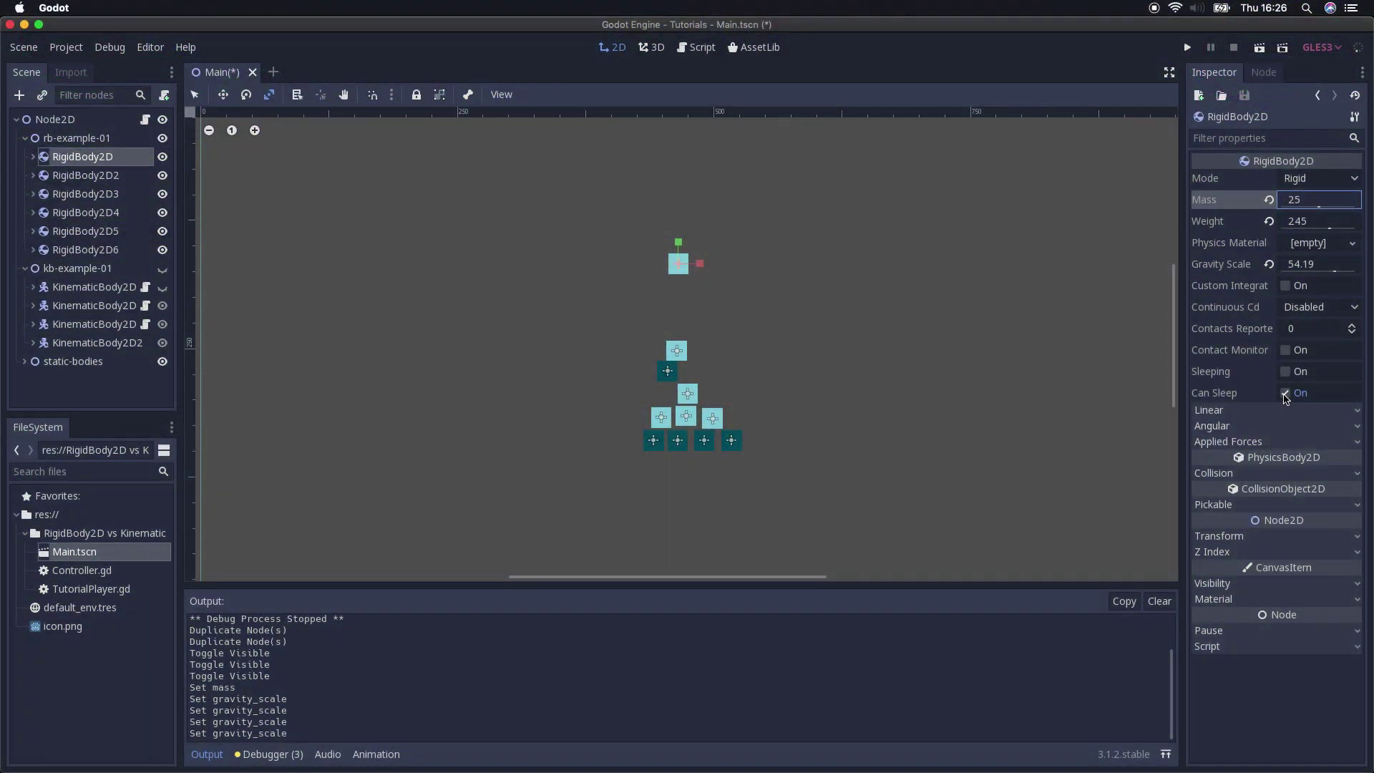
left_click(1285, 393)
key("ctrl+s")
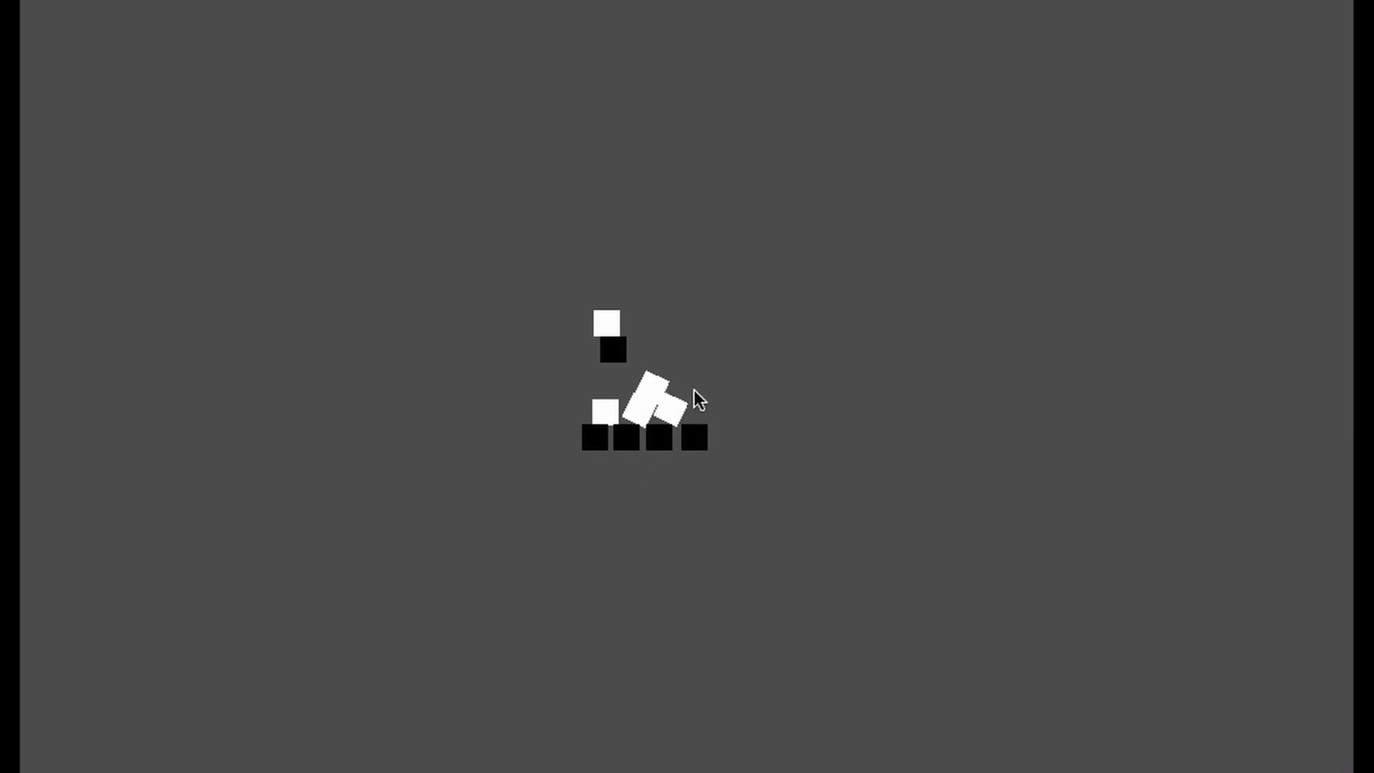
Spawn five white blocks above the black stack in the running game and watch them fall
left_click(662, 437)
left_click(660, 437)
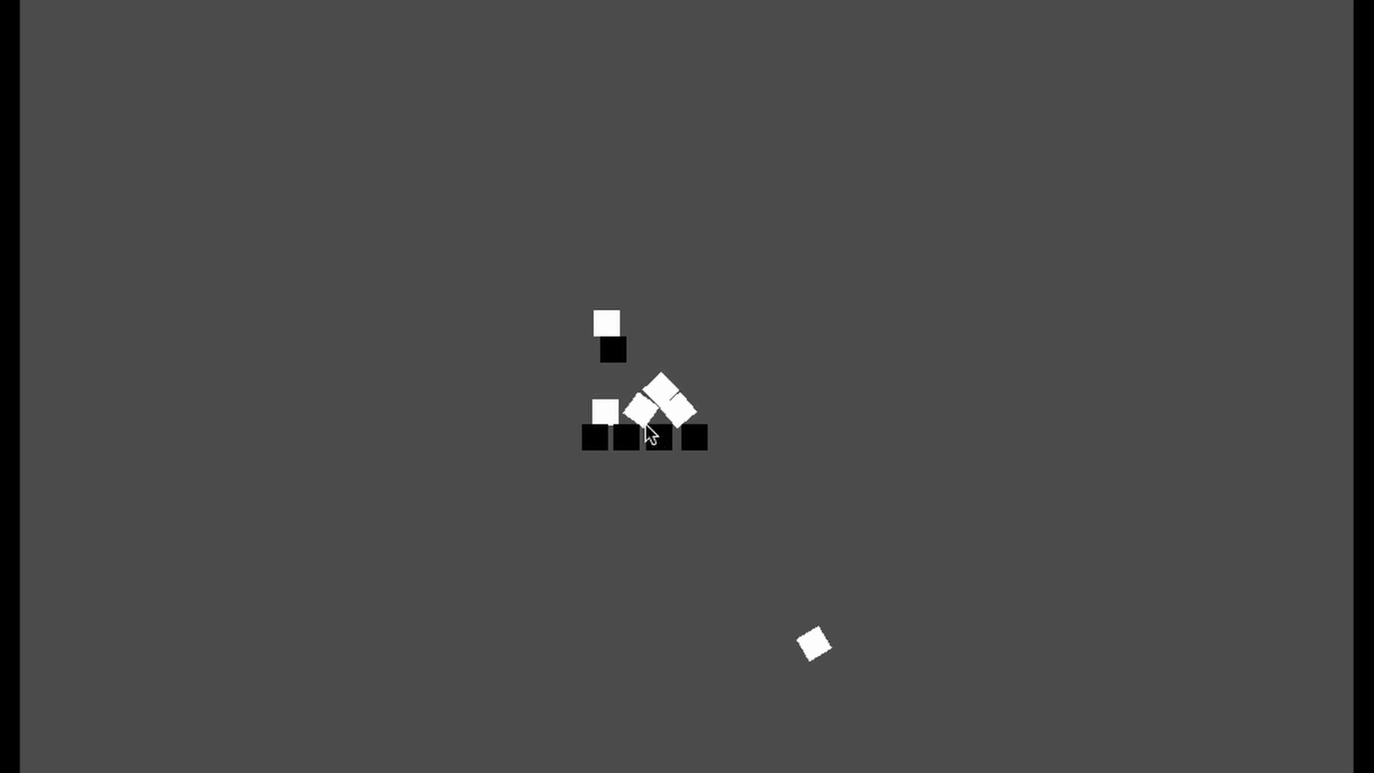
left_click(641, 419)
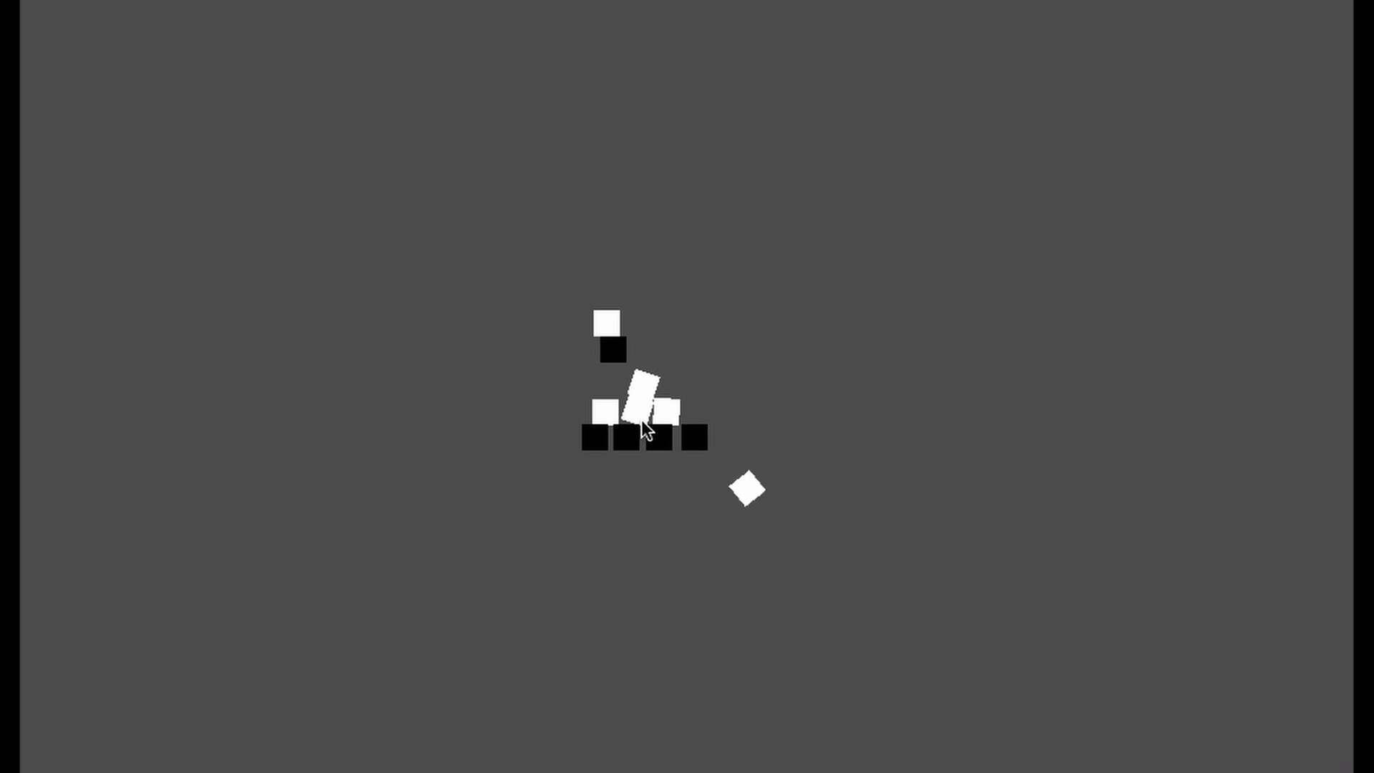
left_click(642, 420)
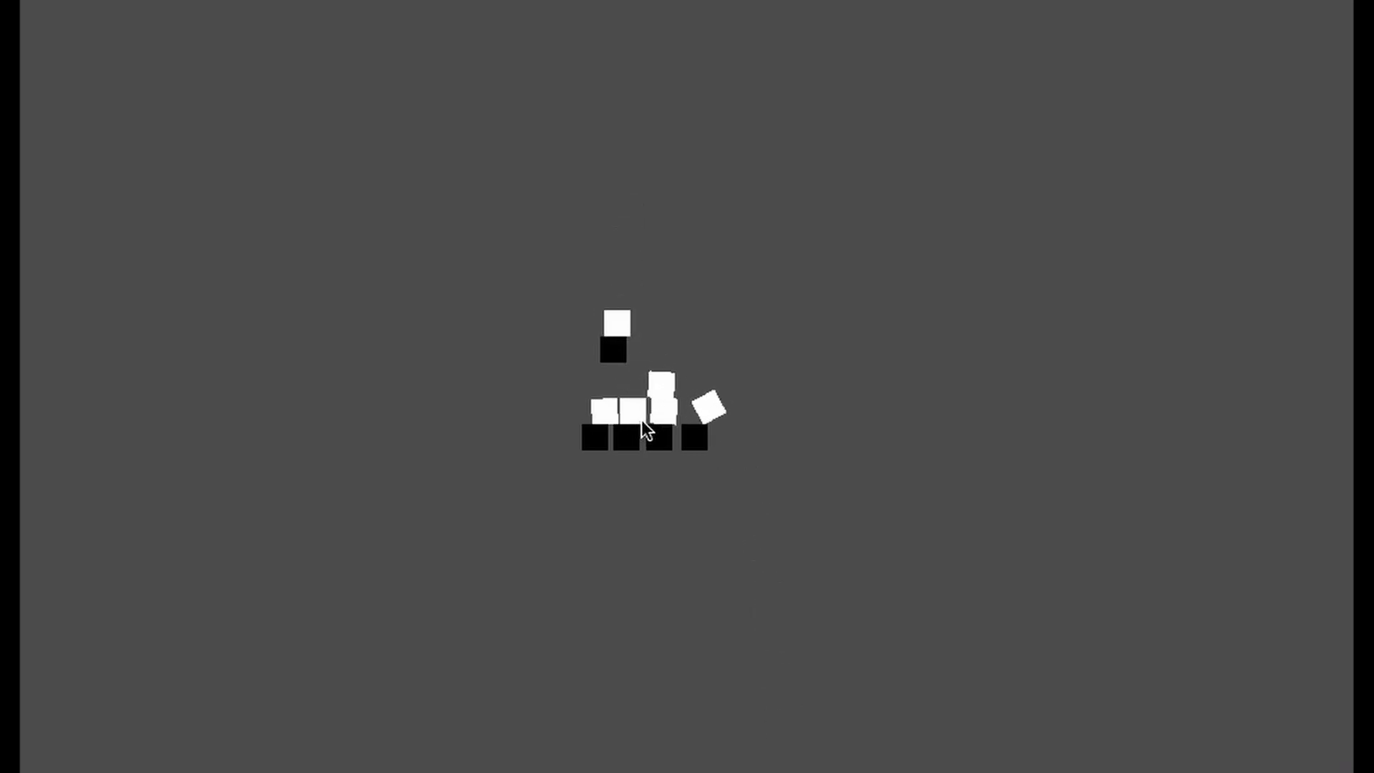
left_click(642, 420)
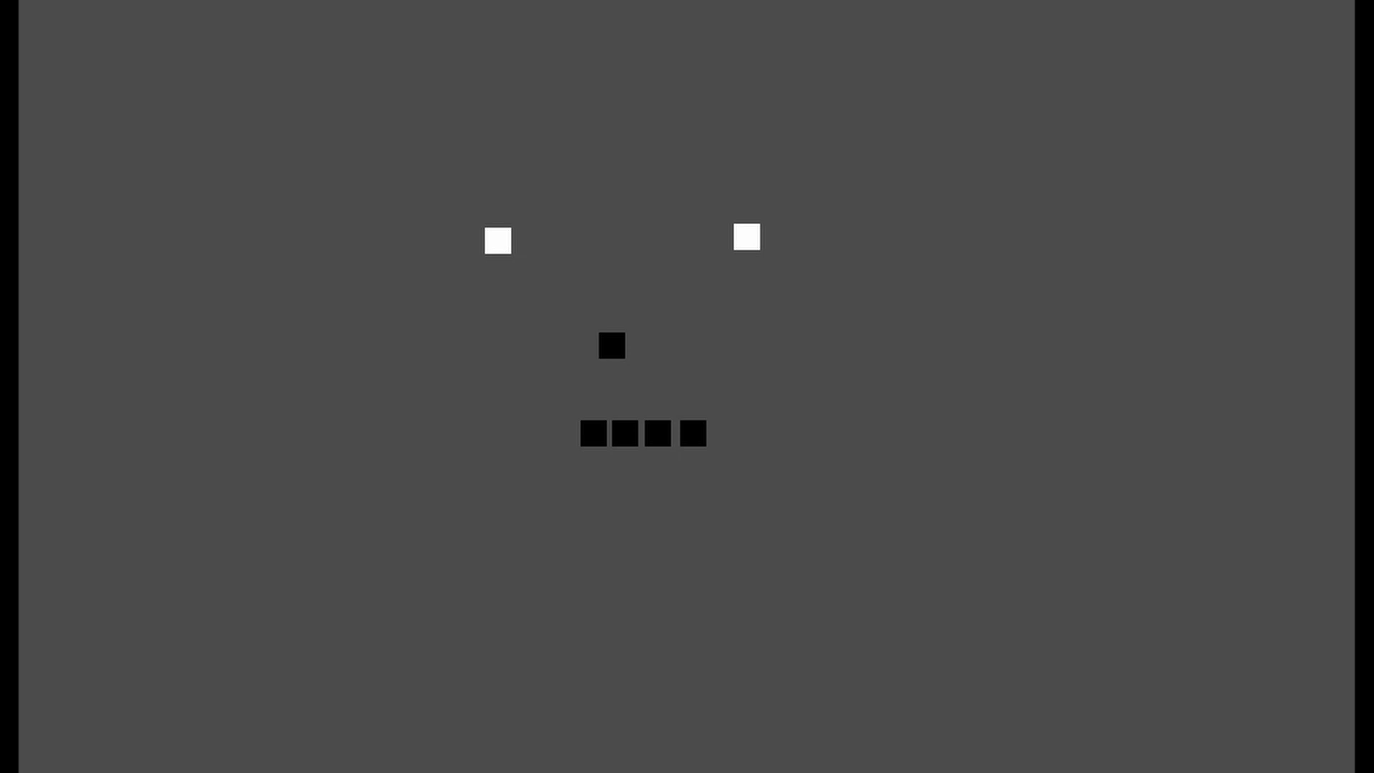
Right-click at the bottom of the screen after testing the kinematic blocks in the game
right_click(923, 769)
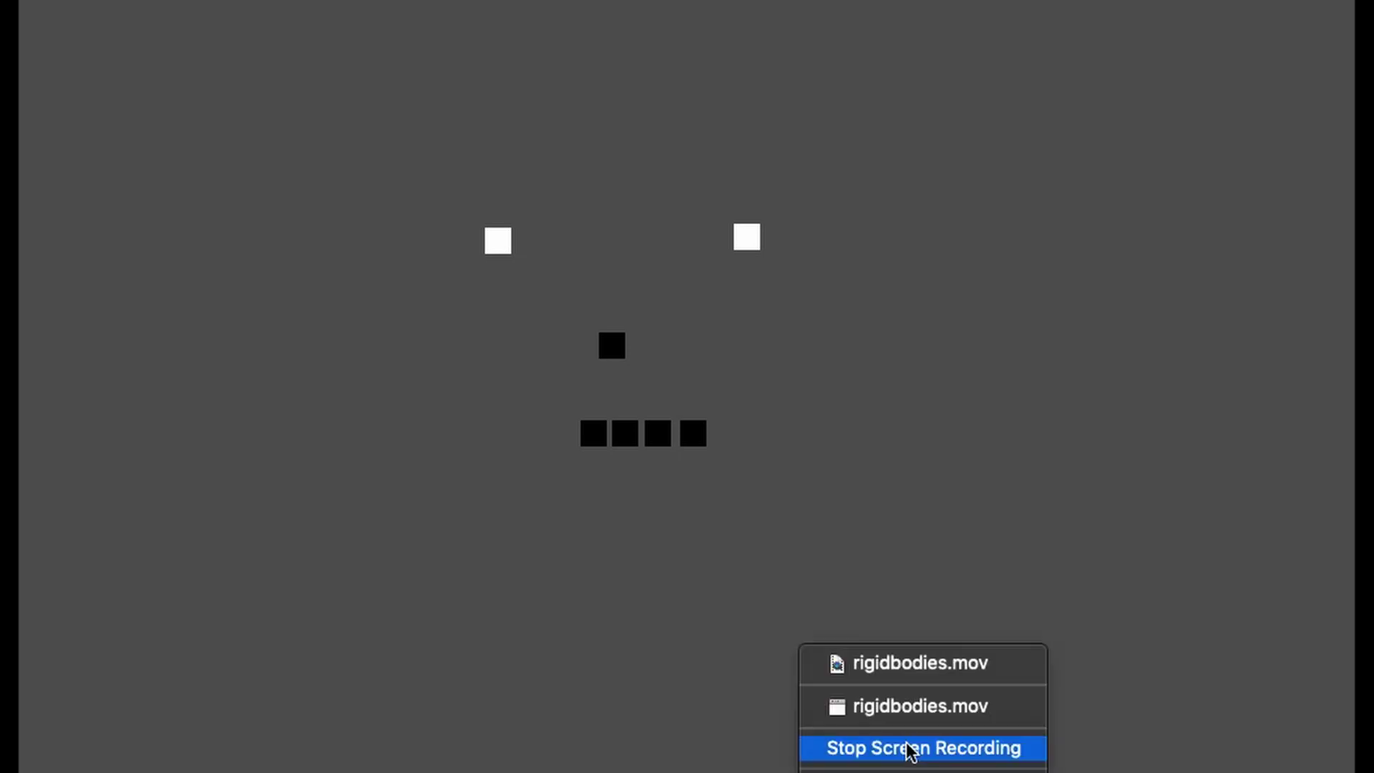
Return to the RigidBody2D help, open StaticBody2D and scroll through its property descriptions
left_click(911, 748)
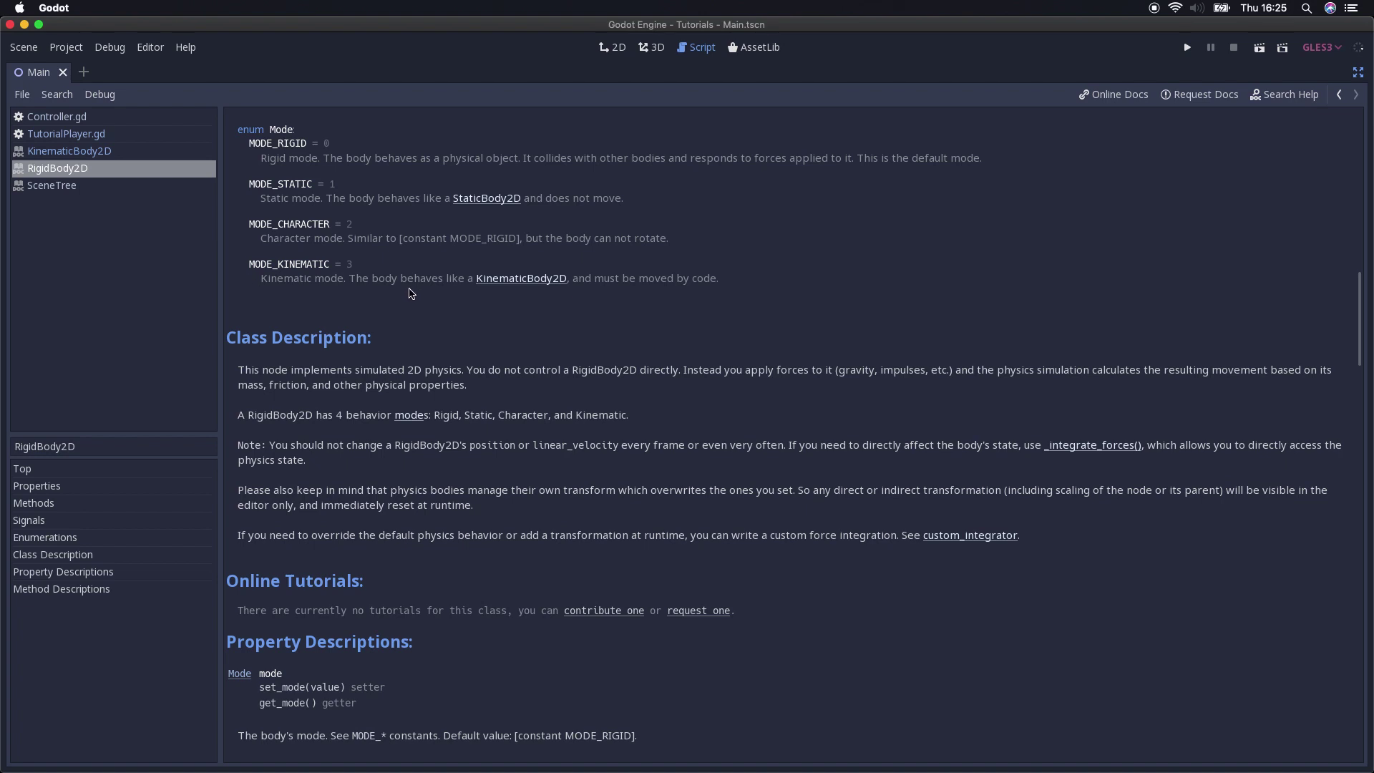
left_click(484, 201)
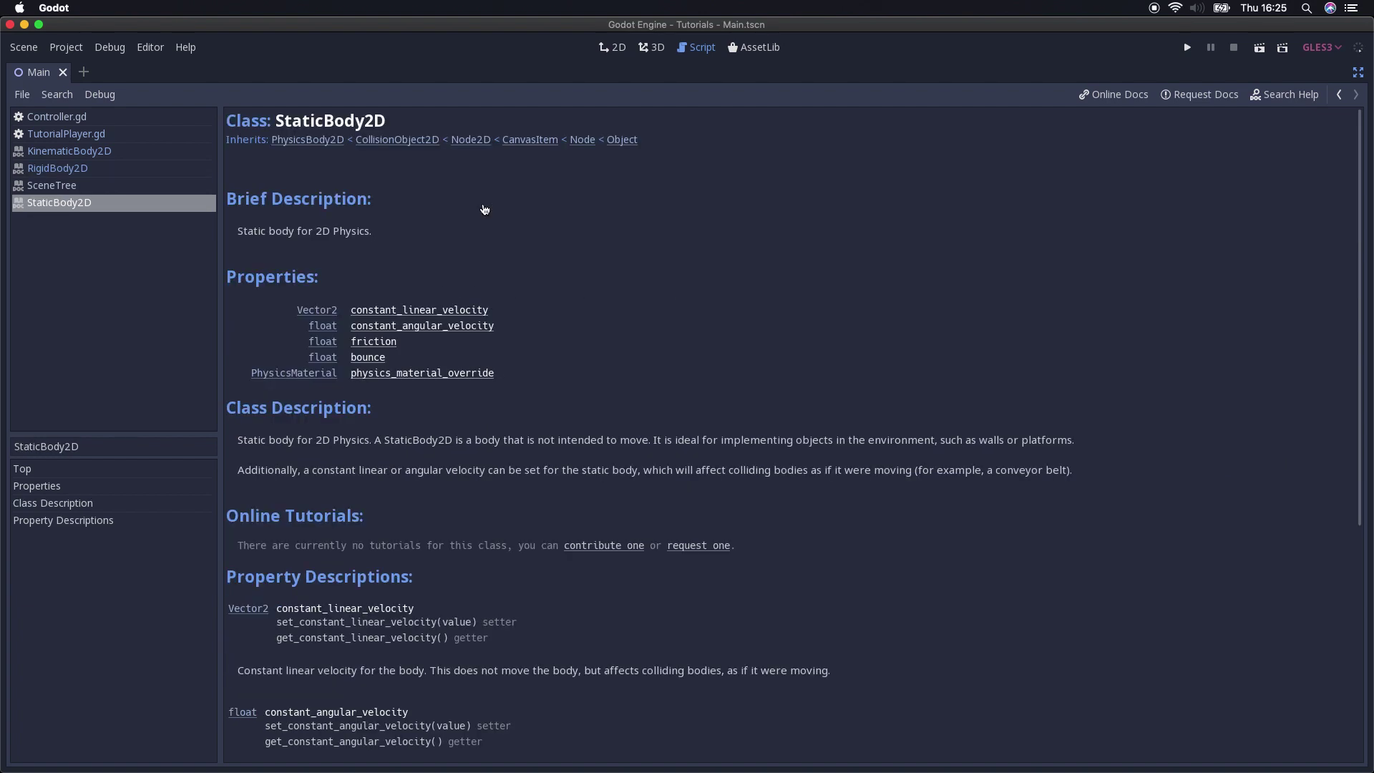
scroll(458, 235, "down", 1)
scroll(458, 235, "down", 5)
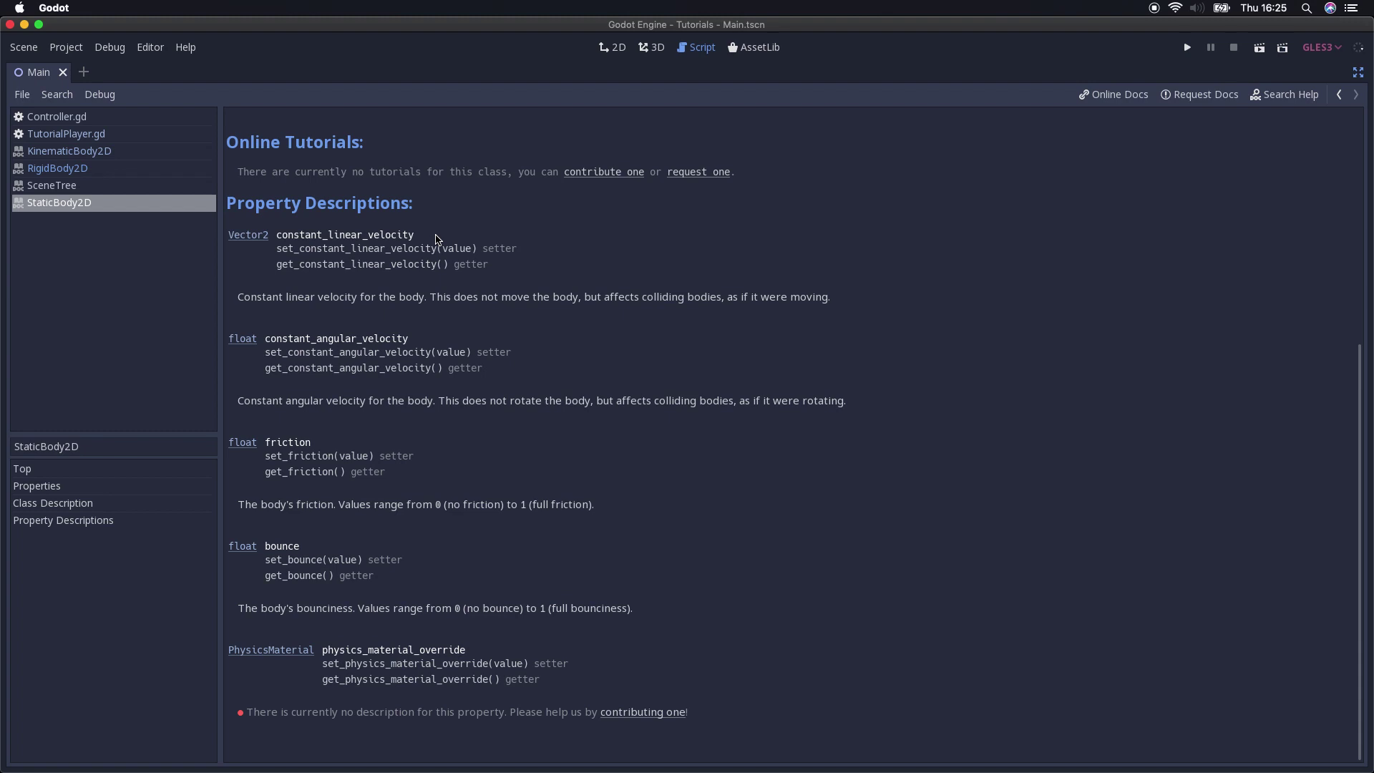
scroll(436, 238, "up", 1)
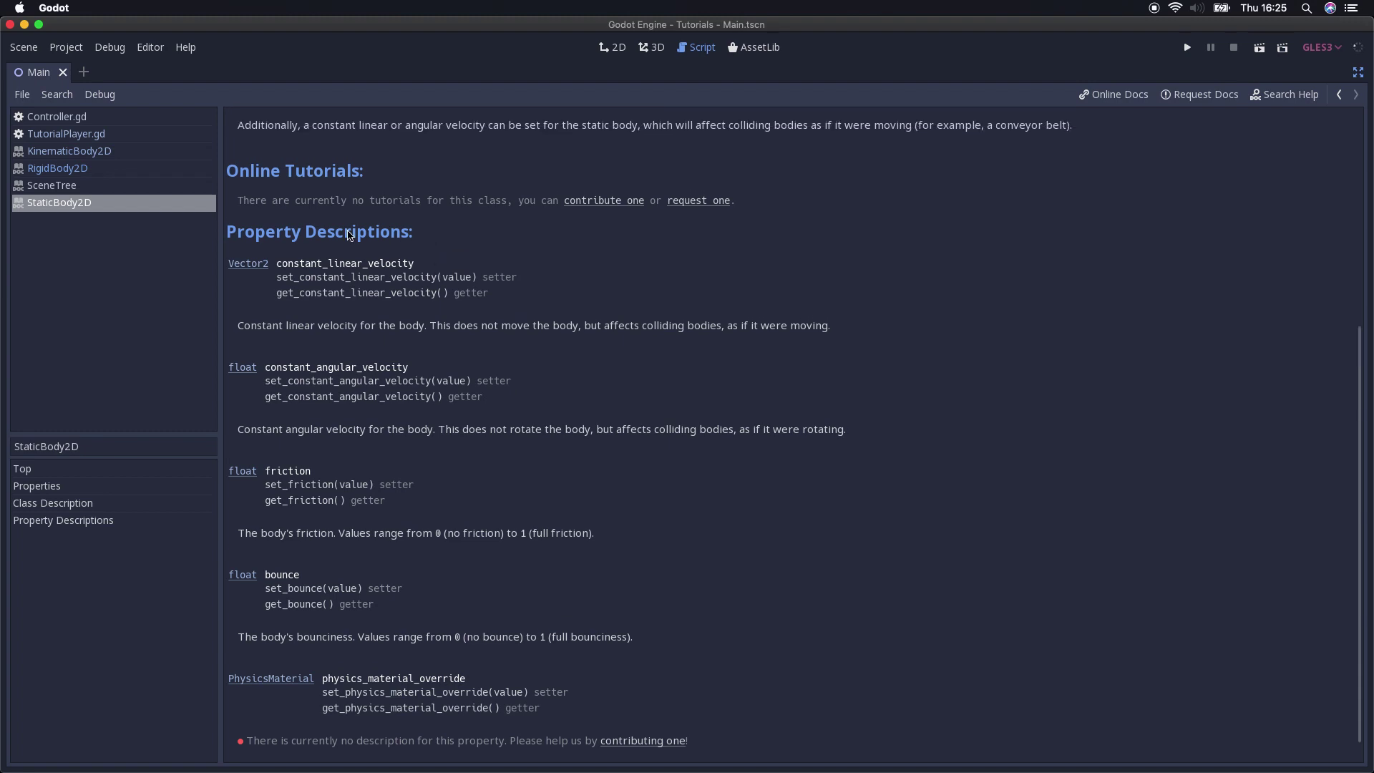
scroll(348, 235, "up", 2)
Reopen the RigidBody2D documentation page and scroll through it
left_click(100, 174)
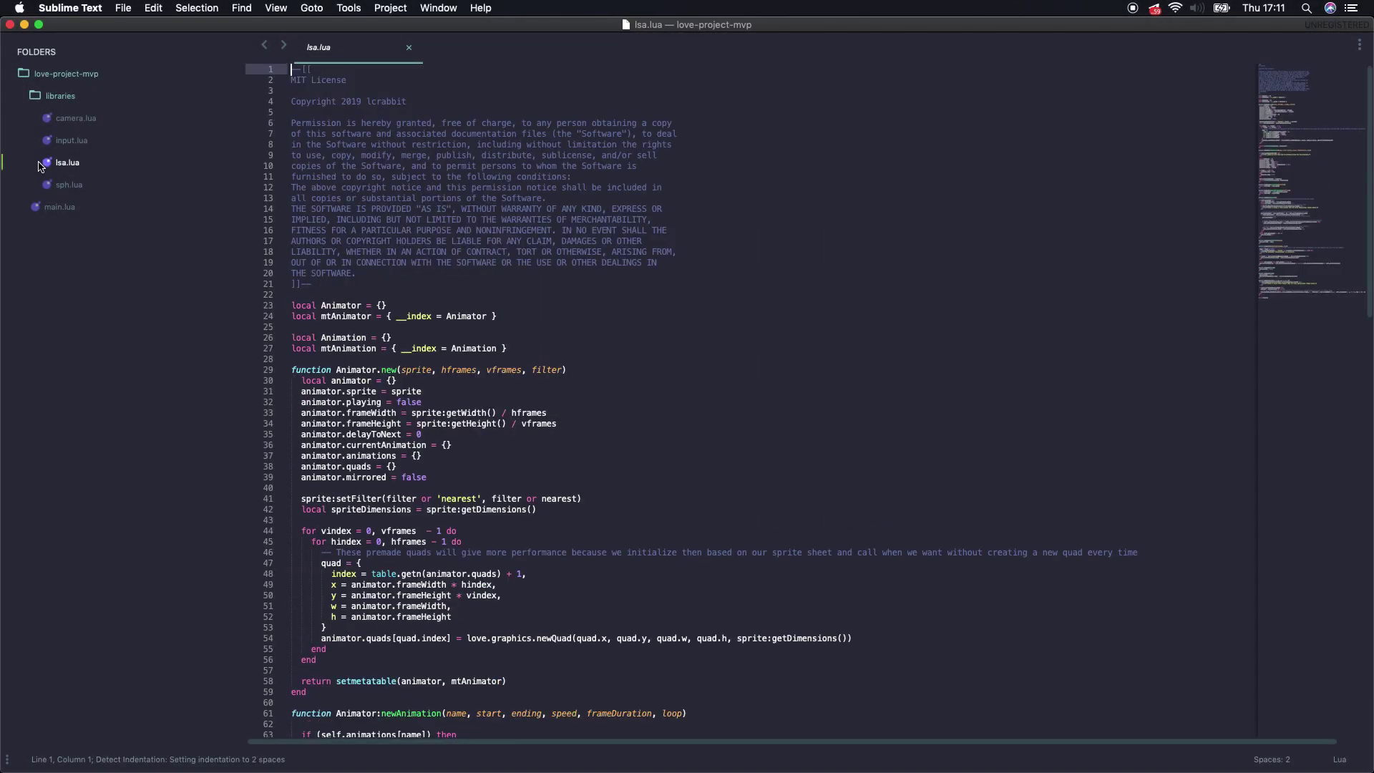
scroll(683, 272, "down", 3)
scroll(684, 272, "down", 3)
scroll(683, 271, "down", 5)
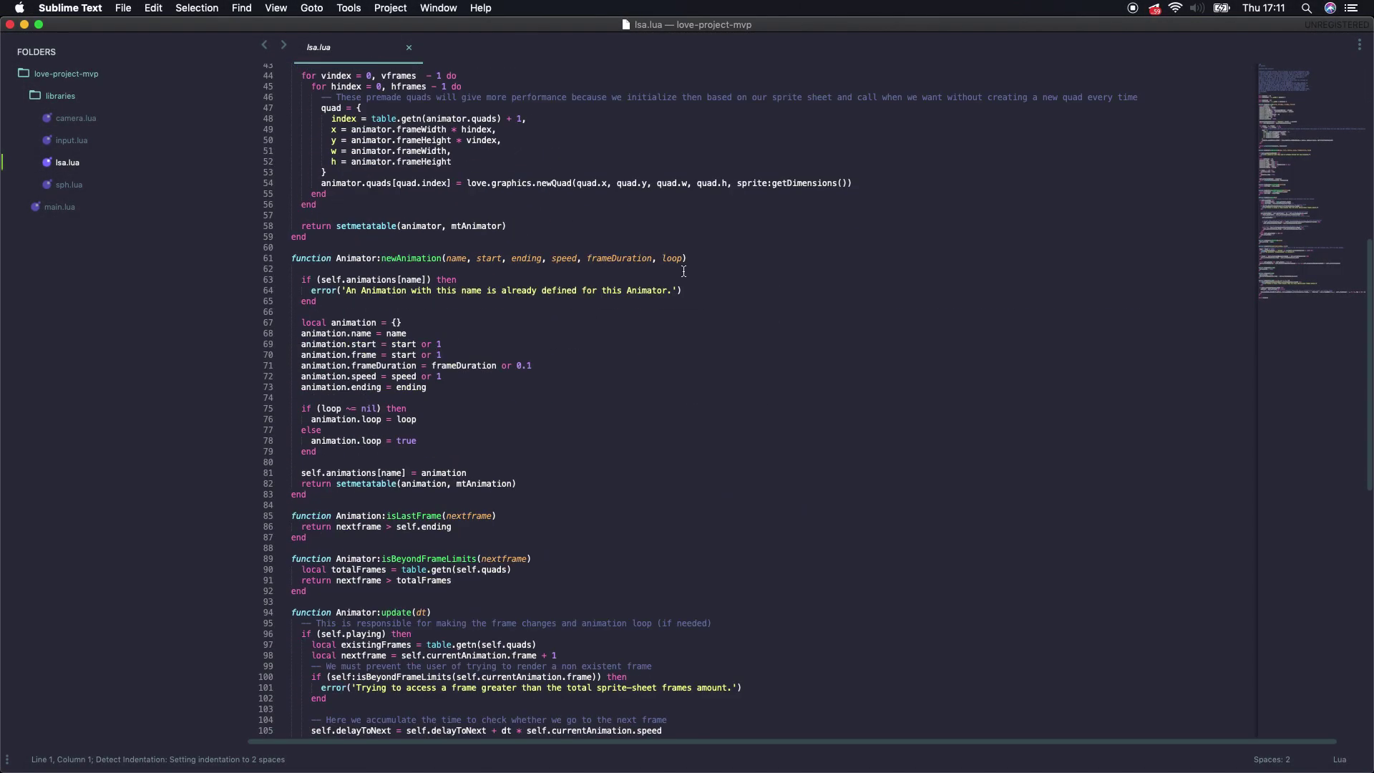
scroll(684, 271, "down", 6)
scroll(684, 271, "down", 1)
scroll(684, 271, "down", 1)
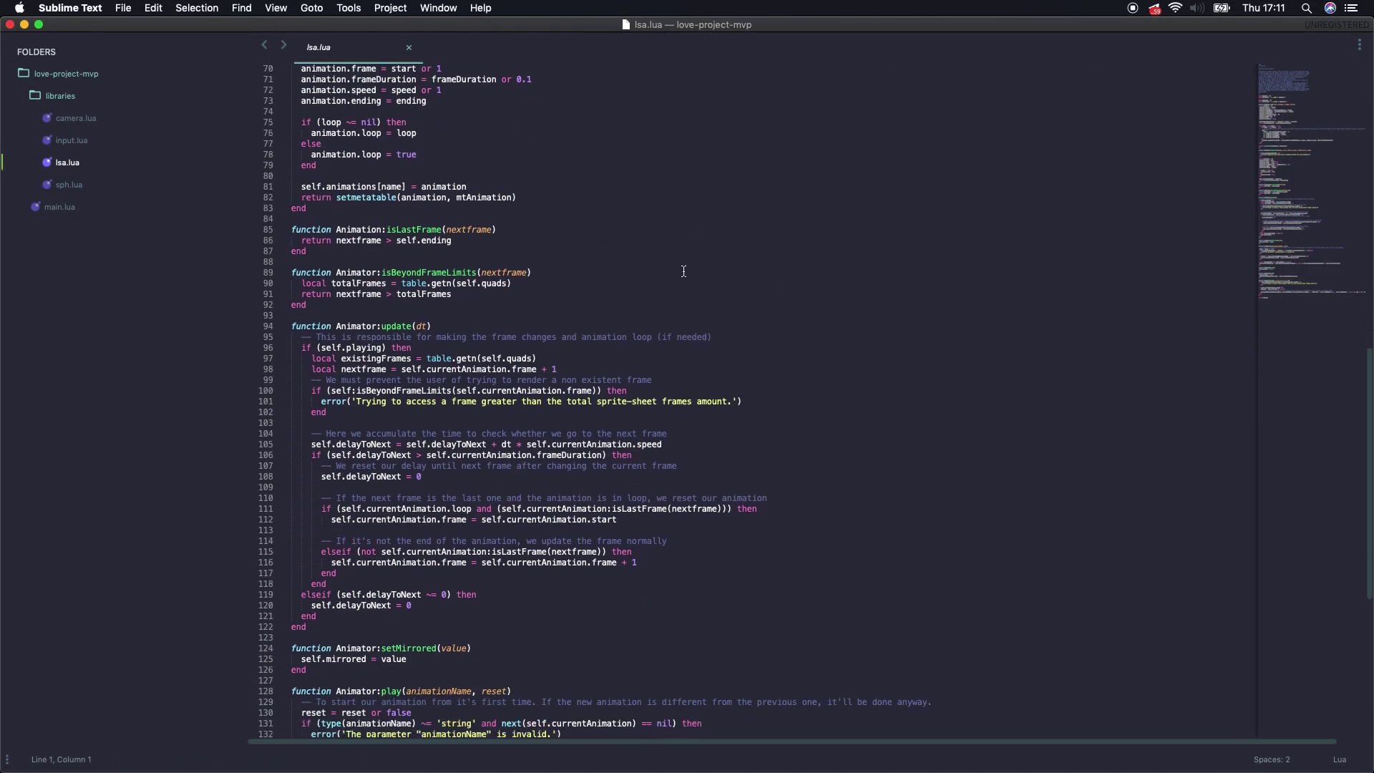
scroll(683, 271, "up", 5)
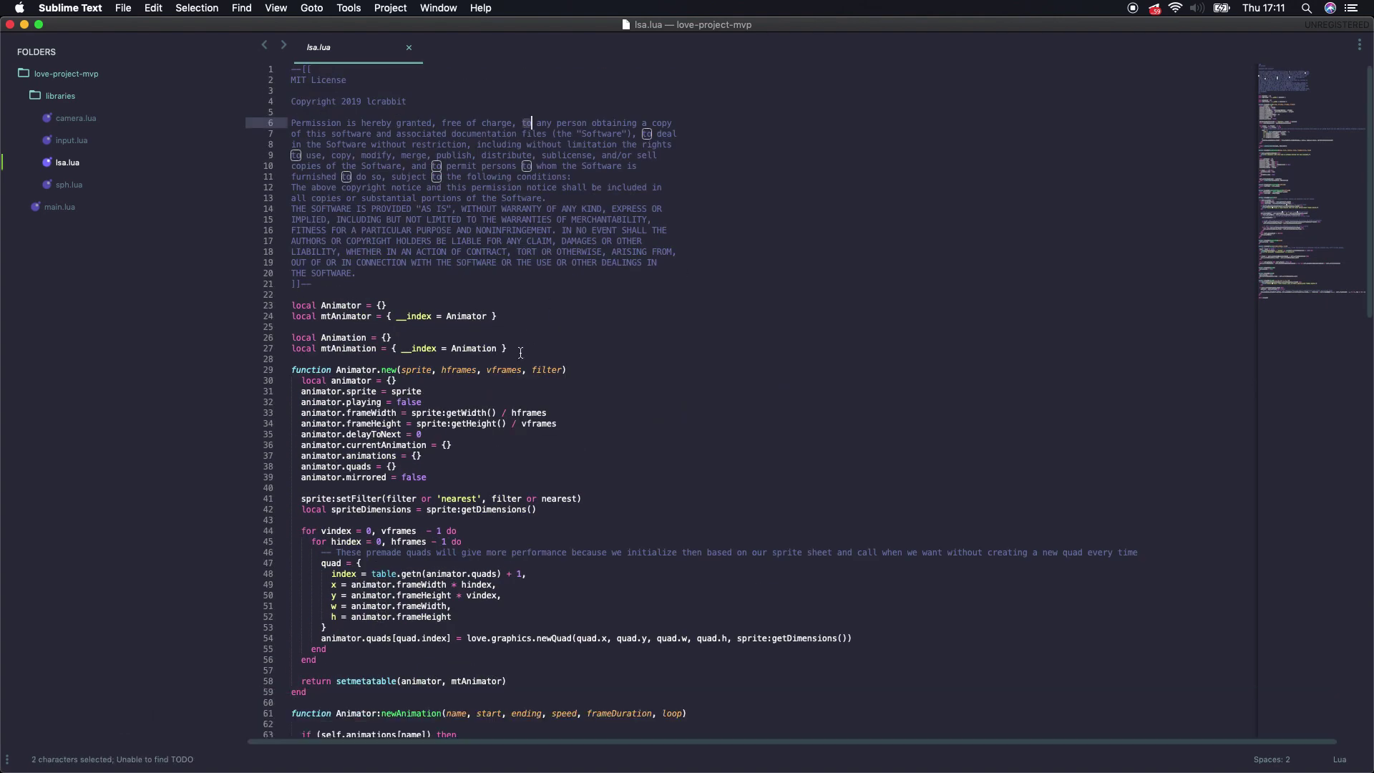
scroll(683, 271, "down", 10)
Open sph.lua, find newActor, and scroll through the moveX/moveY code and back up
left_click(68, 184)
key("super+f")
type("newActor")
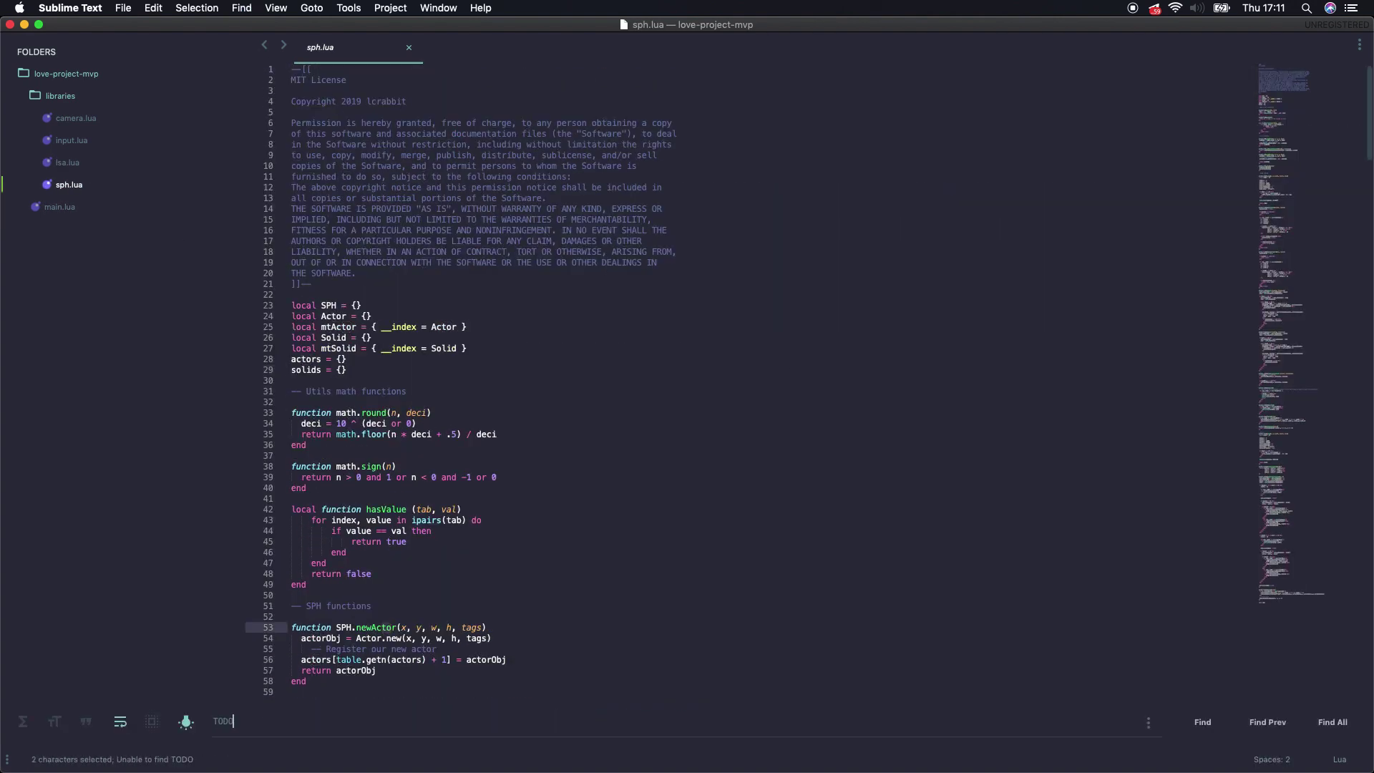
key("Escape")
scroll(786, 375, "down", 5)
scroll(786, 375, "down", 12)
scroll(786, 376, "down", 2)
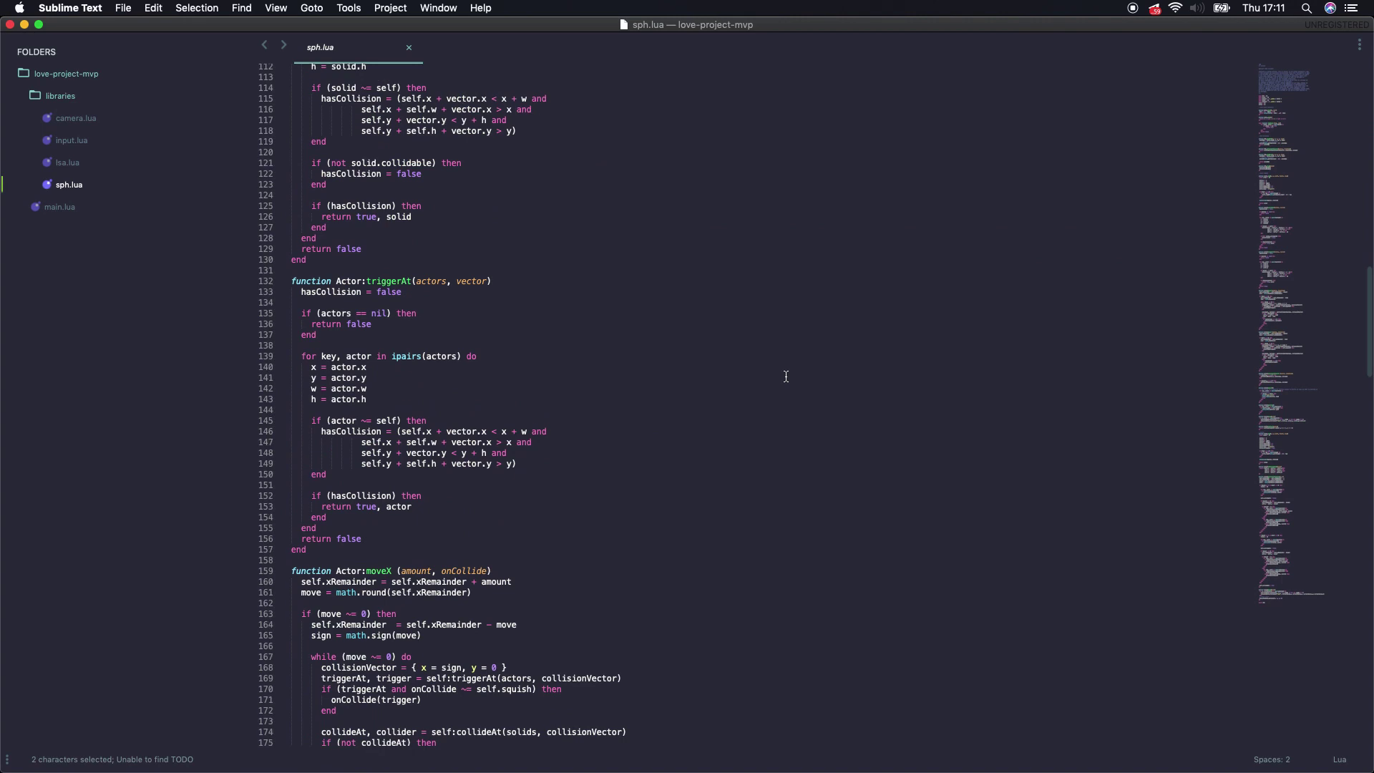
scroll(786, 376, "down", 5)
scroll(786, 377, "down", 3)
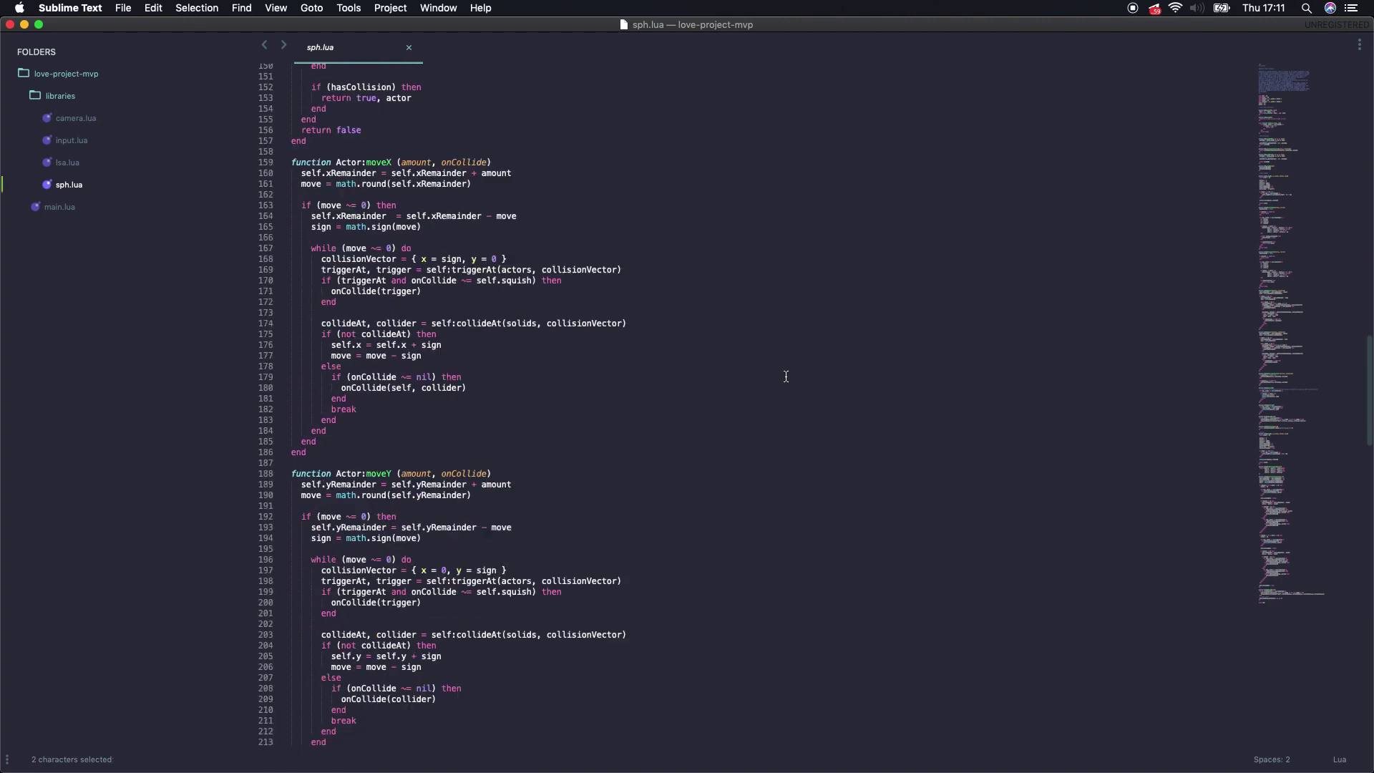
scroll(786, 377, "down", 4)
scroll(785, 377, "up", 14)
scroll(785, 377, "up", 14)
scroll(782, 378, "up", 10)
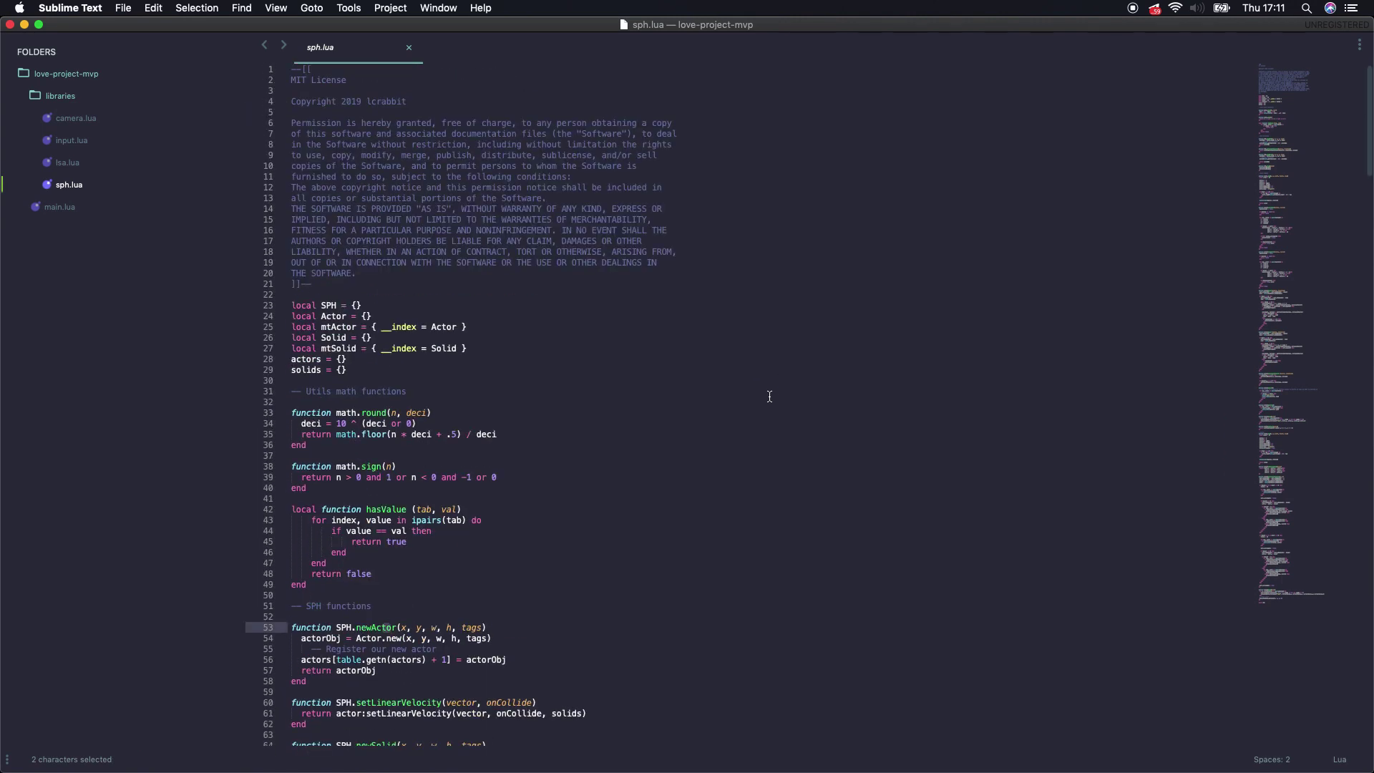